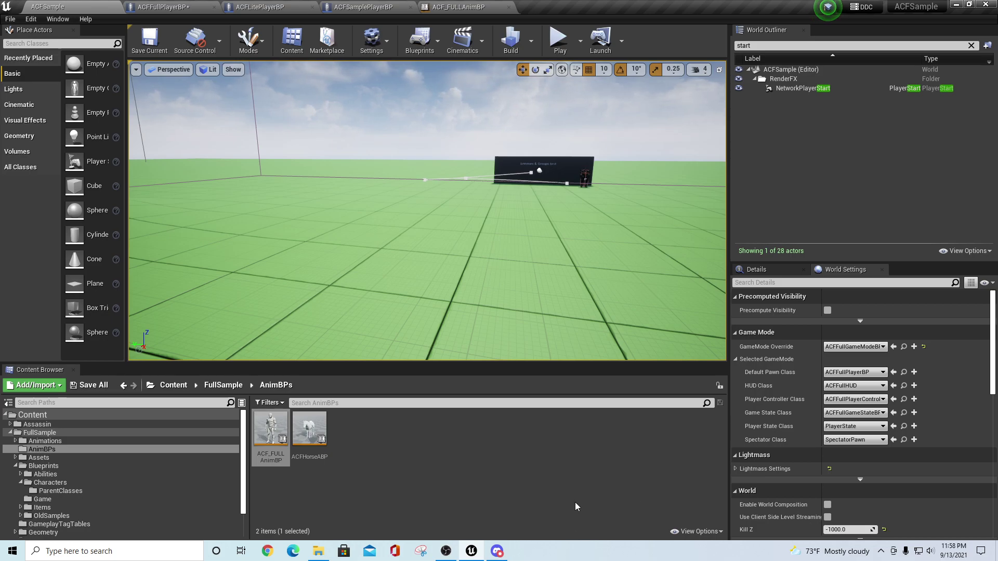
Switch to the ACFFullPlayerBP full player character blueprint tab.
{"action": "left_click", "coordinate": [167, 11]}
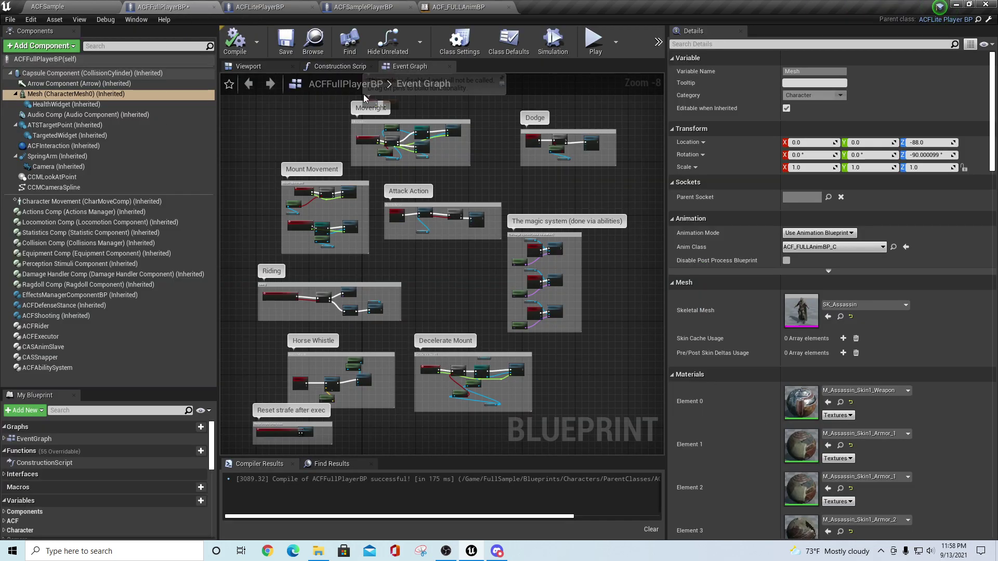
Find the ACFFullPlayerBP Mesh component's Anim Class, ACF_FULLAnimBP, in the AnimBPs folder and open it.
{"action": "left_click", "coordinate": [67, 11]}
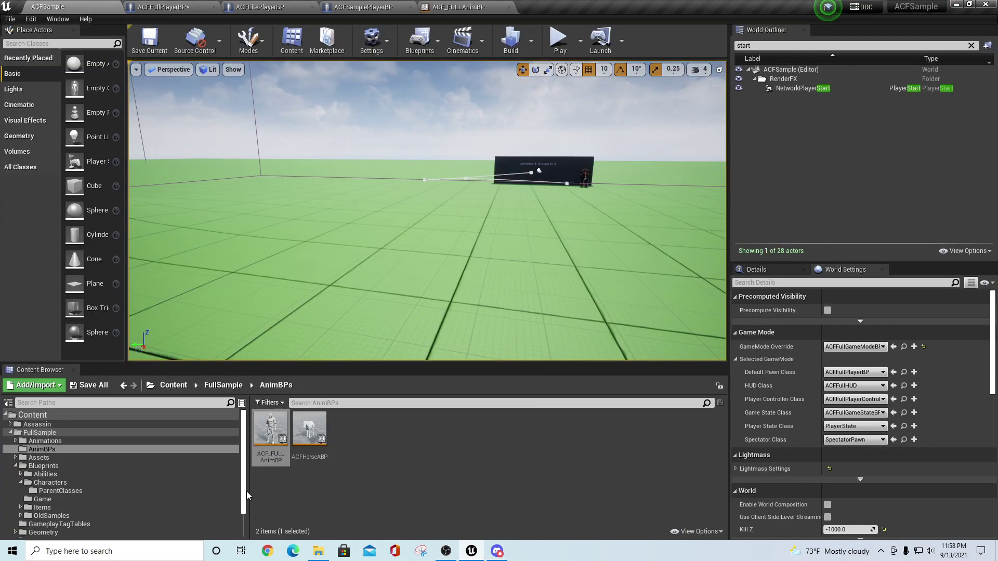
{"action": "left_click_drag", "start_coordinate": [247, 496], "coordinate": [135, 494]}
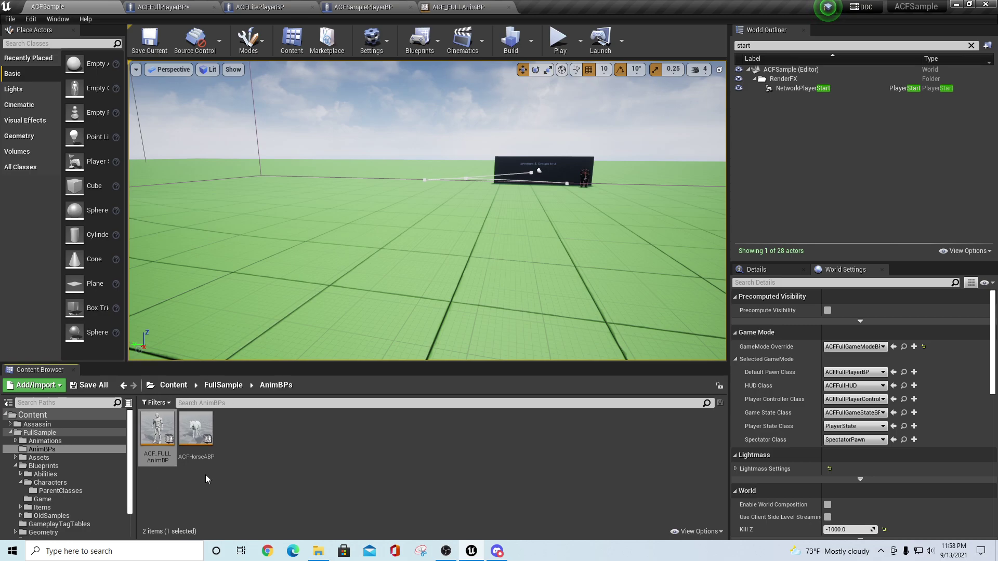
{"action": "left_click", "coordinate": [156, 7]}
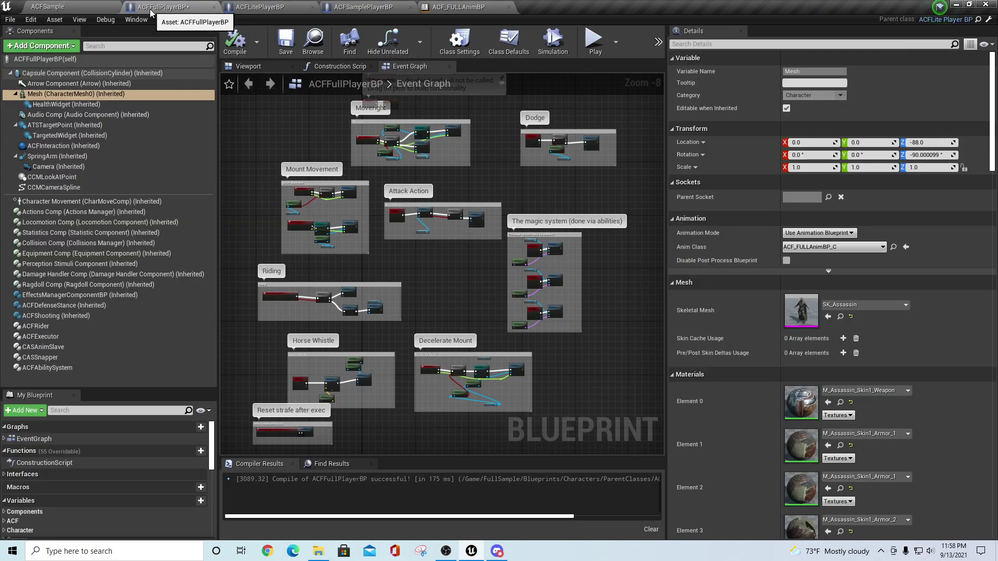
{"action": "left_click", "coordinate": [115, 99]}
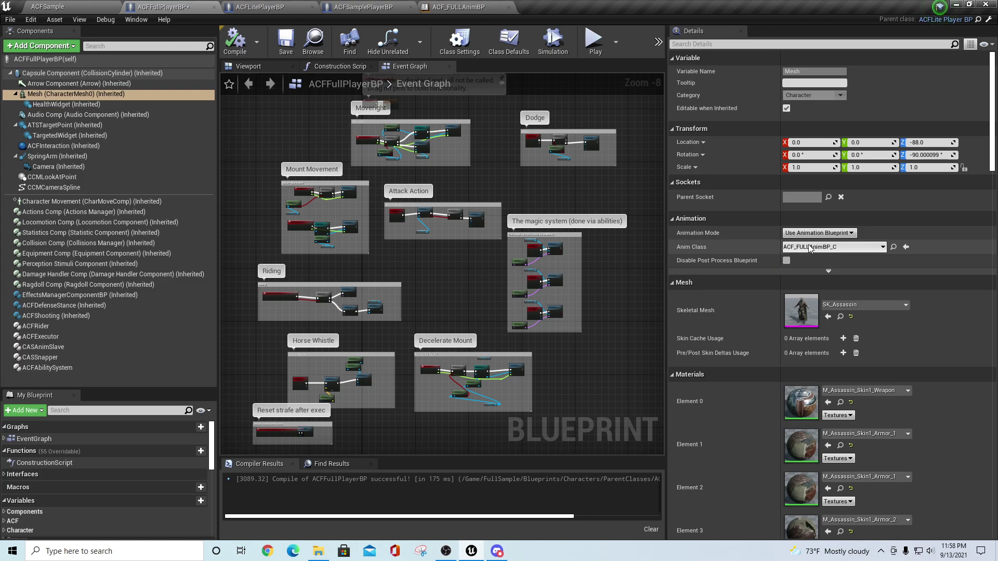
{"action": "left_click", "coordinate": [893, 249]}
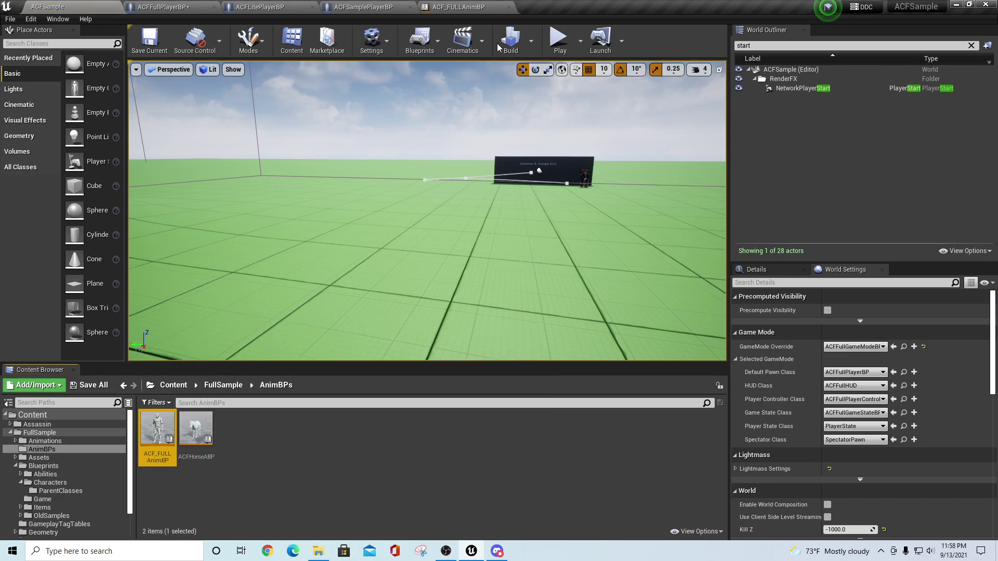
{"action": "left_click", "coordinate": [475, 6]}
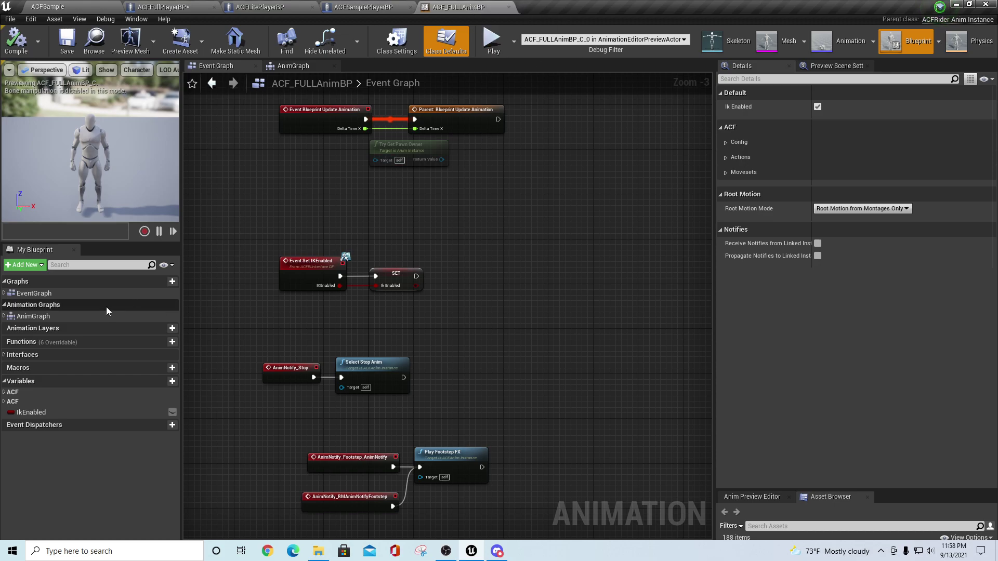
Show ACF_FULLAnimBP's Class Defaults in a wider Details panel with Config, Actions and Movesets expanded.
{"action": "left_click", "coordinate": [39, 295]}
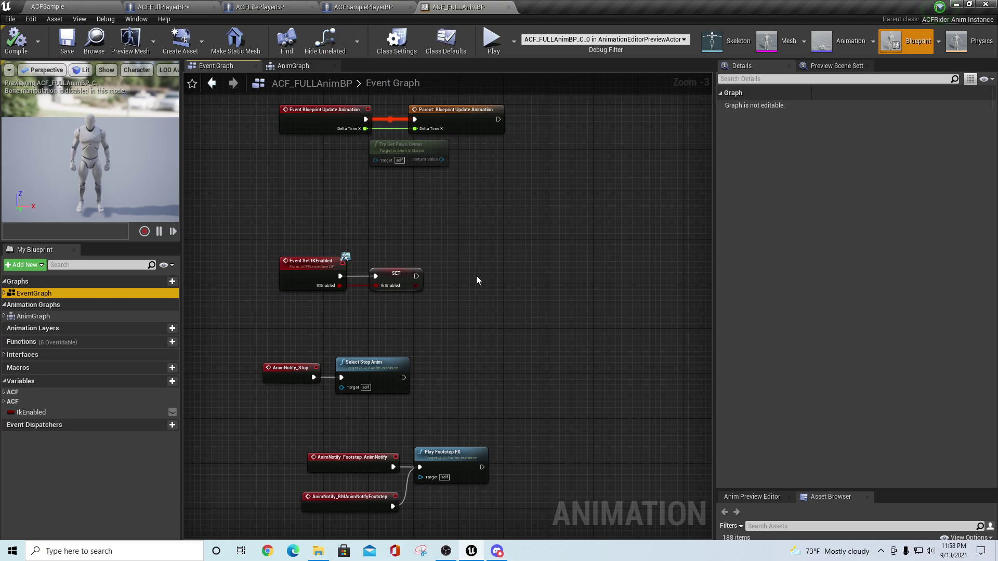
{"action": "left_click", "coordinate": [445, 41]}
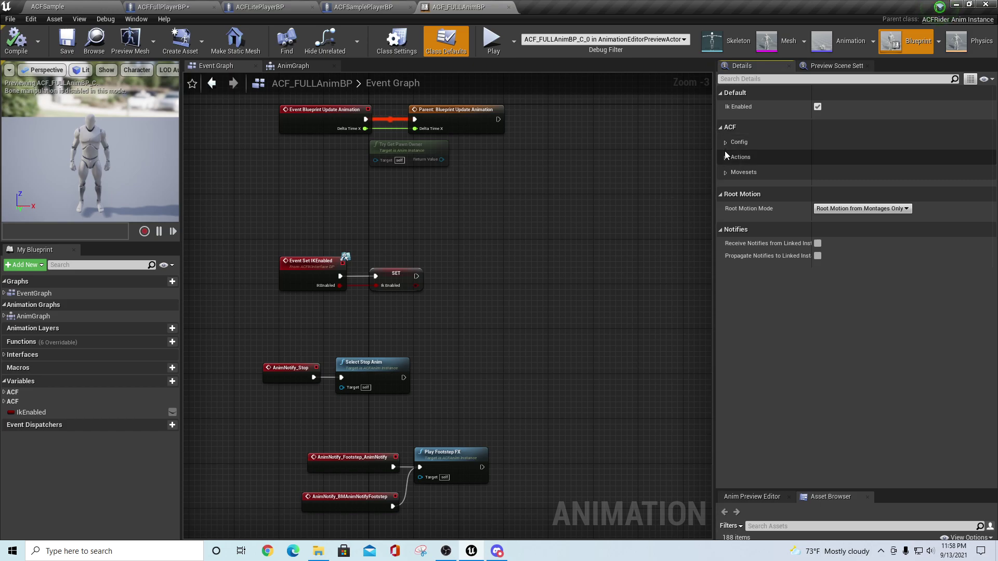
{"action": "left_click_drag", "start_coordinate": [715, 153], "coordinate": [693, 147]}
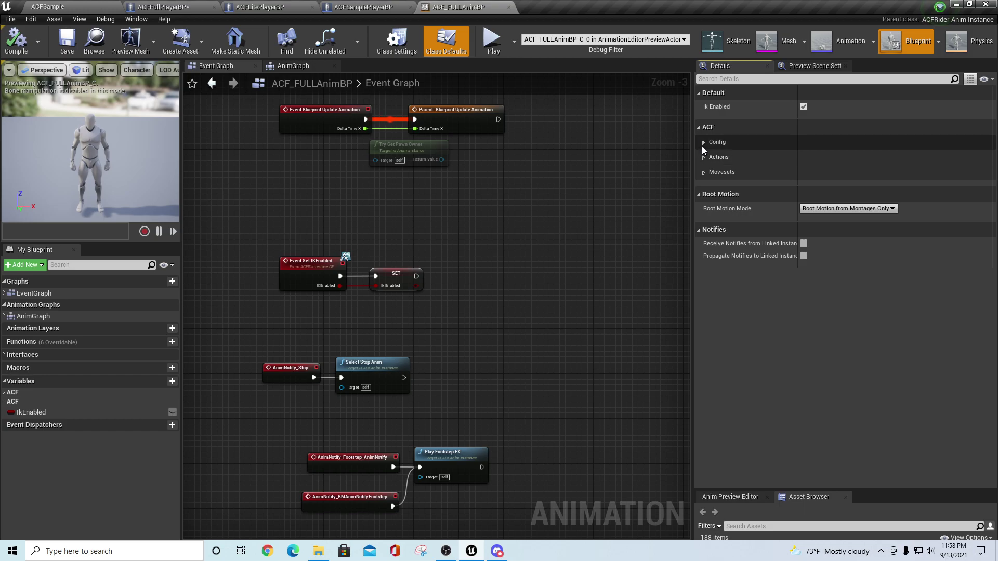
{"action": "left_click", "coordinate": [702, 143]}
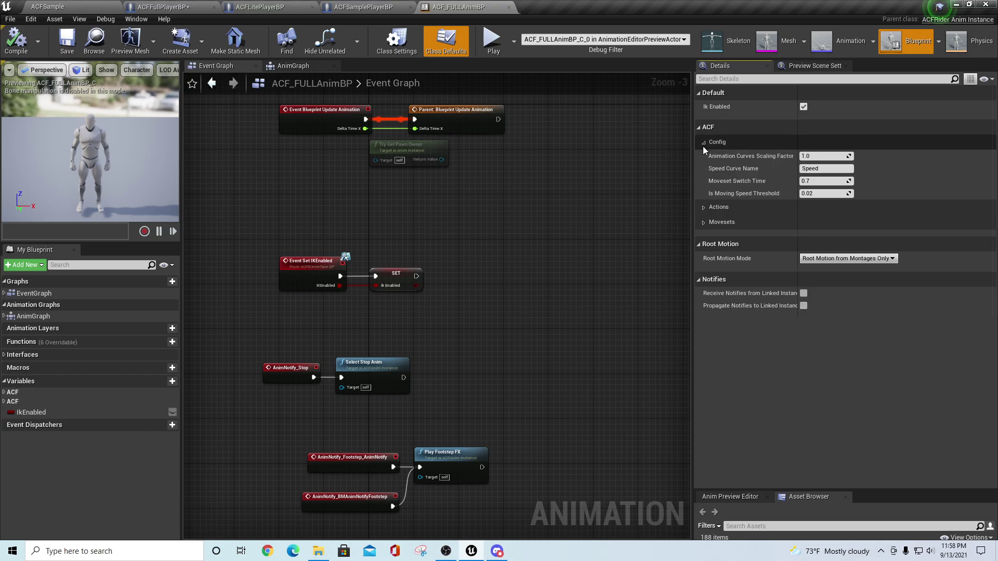
{"action": "left_click", "coordinate": [703, 206]}
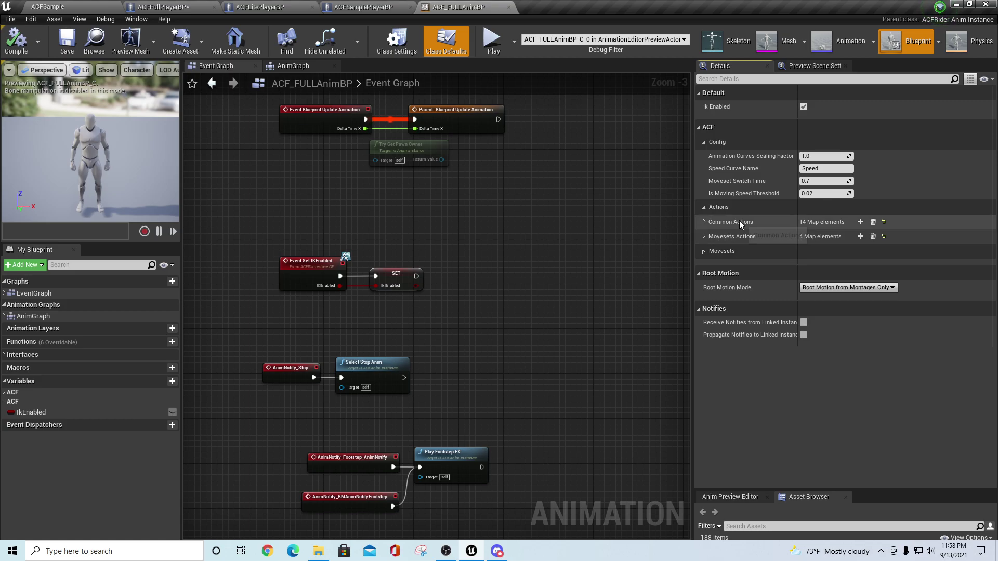
{"action": "left_click", "coordinate": [703, 252]}
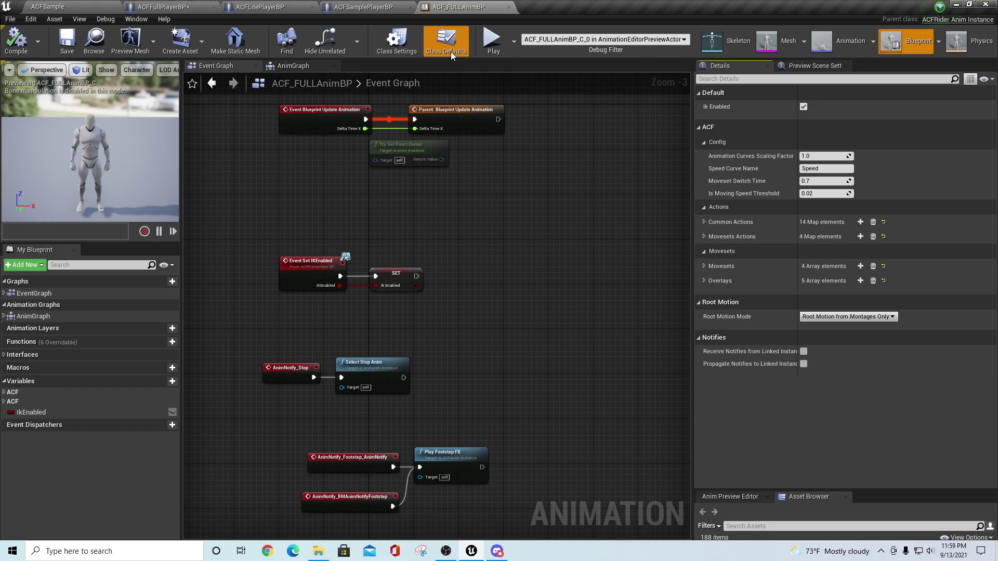
{"action": "left_click", "coordinate": [704, 143]}
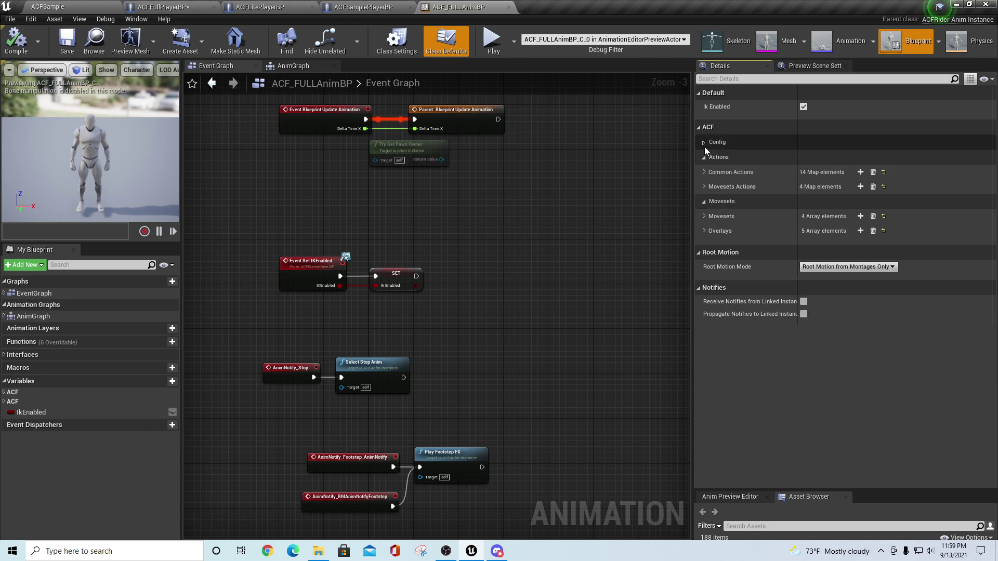
Expand the Movesets array and review the animations of Moveset and Moveset BowAiming.
{"action": "left_click", "coordinate": [704, 216]}
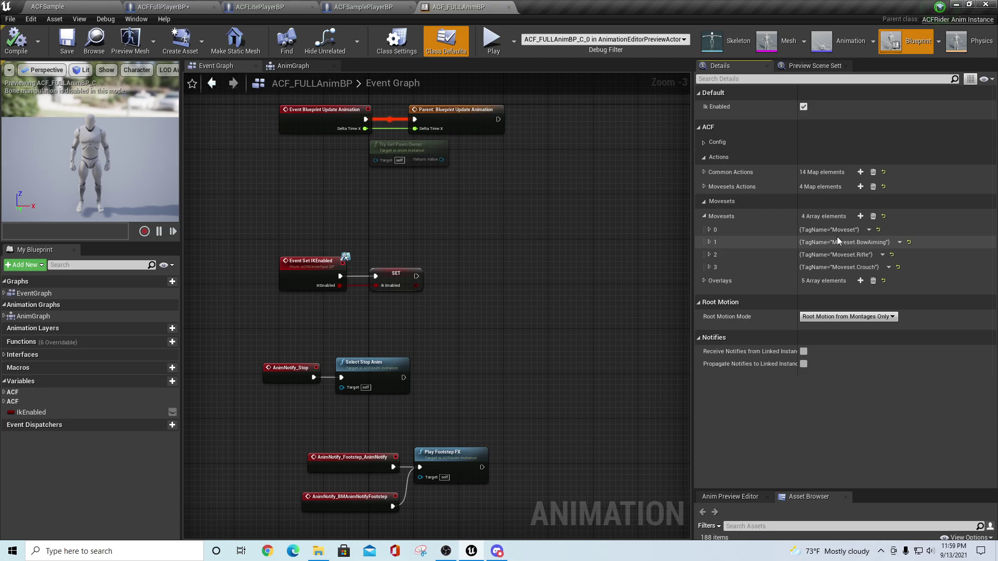
{"action": "left_click", "coordinate": [709, 229]}
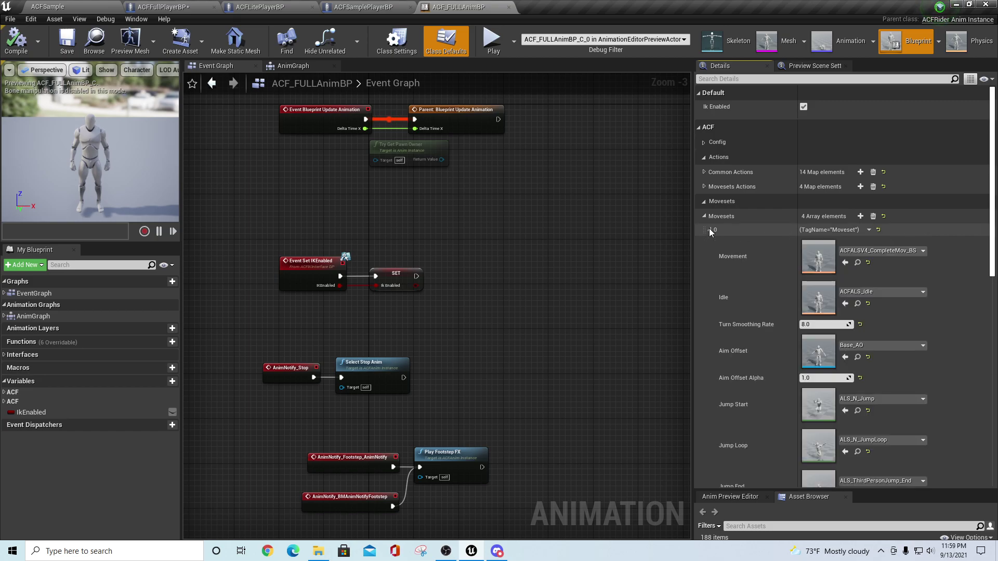
{"action": "left_click", "coordinate": [710, 229]}
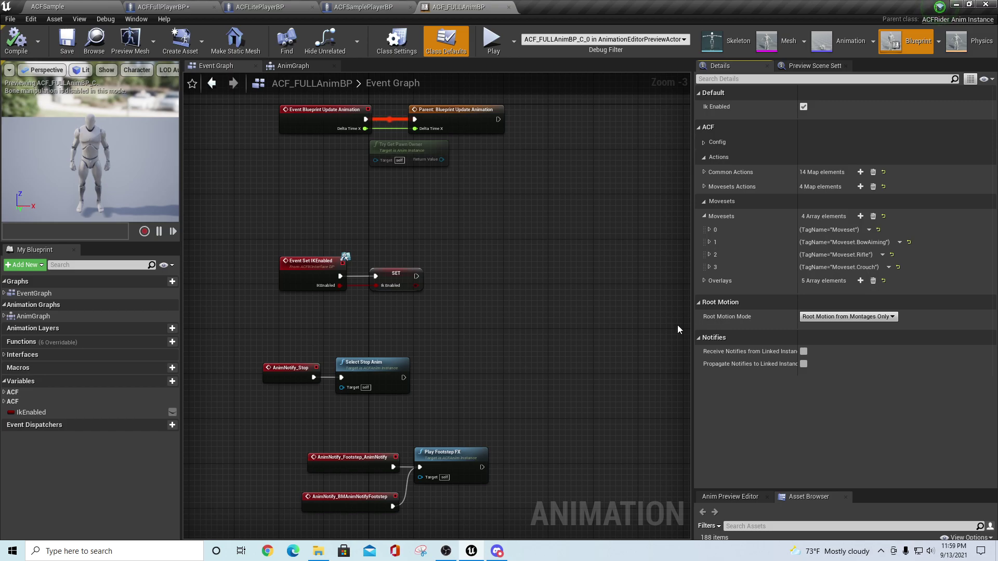
{"action": "left_click", "coordinate": [709, 242]}
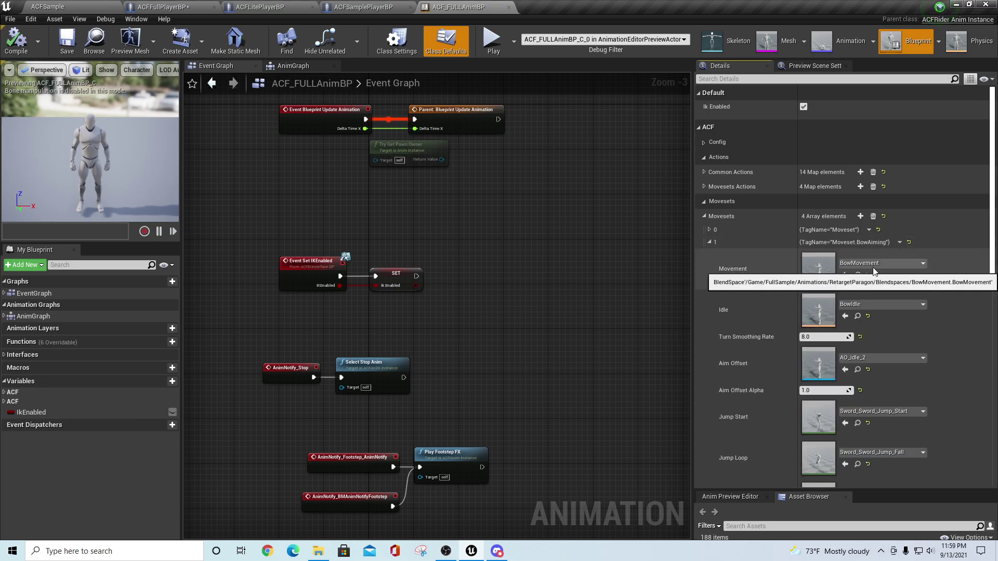
{"action": "scroll", "coordinate": [910, 388], "scroll_direction": "down", "scroll_amount": 6}
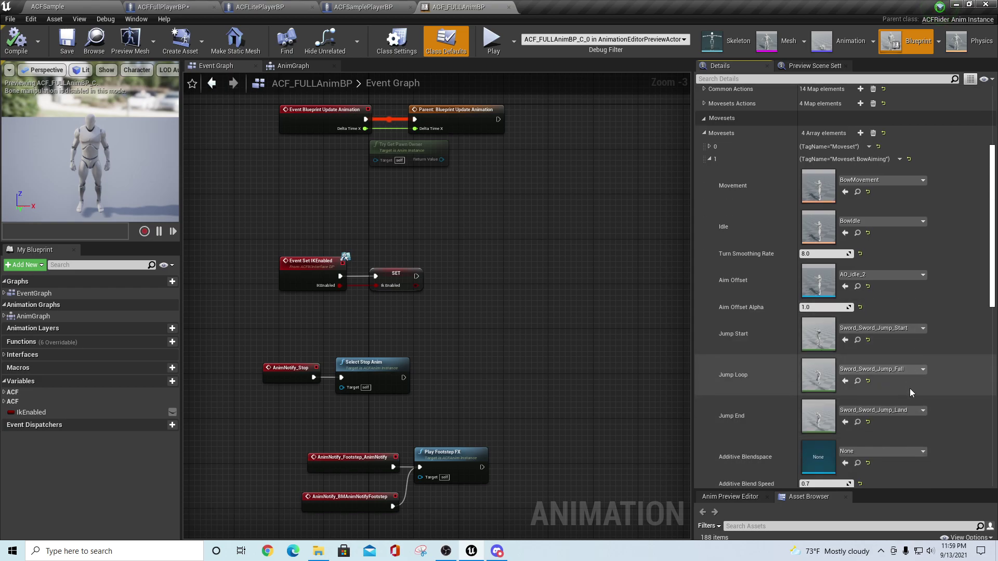
{"action": "scroll", "coordinate": [909, 388], "scroll_direction": "up", "scroll_amount": 6}
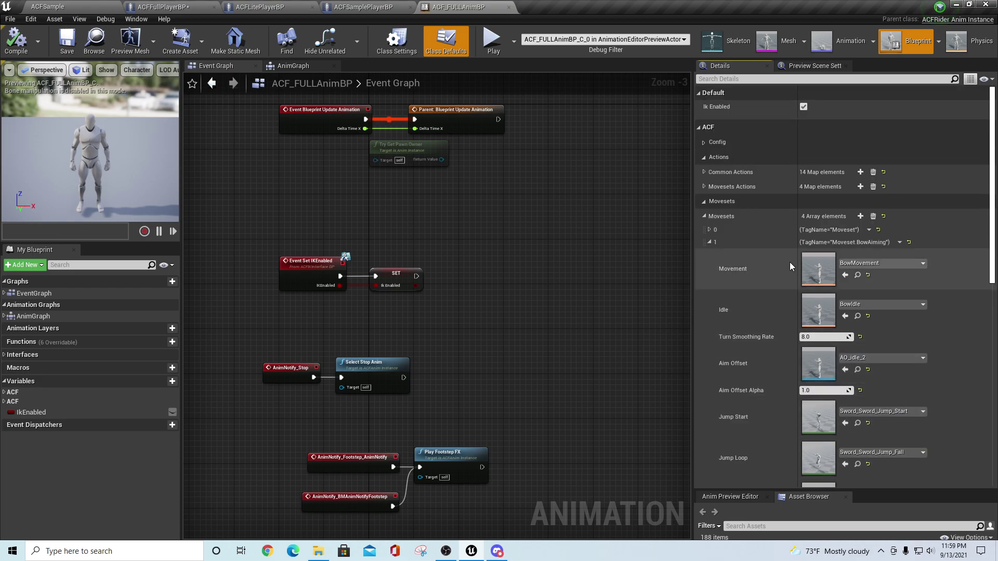
{"action": "left_click", "coordinate": [709, 242]}
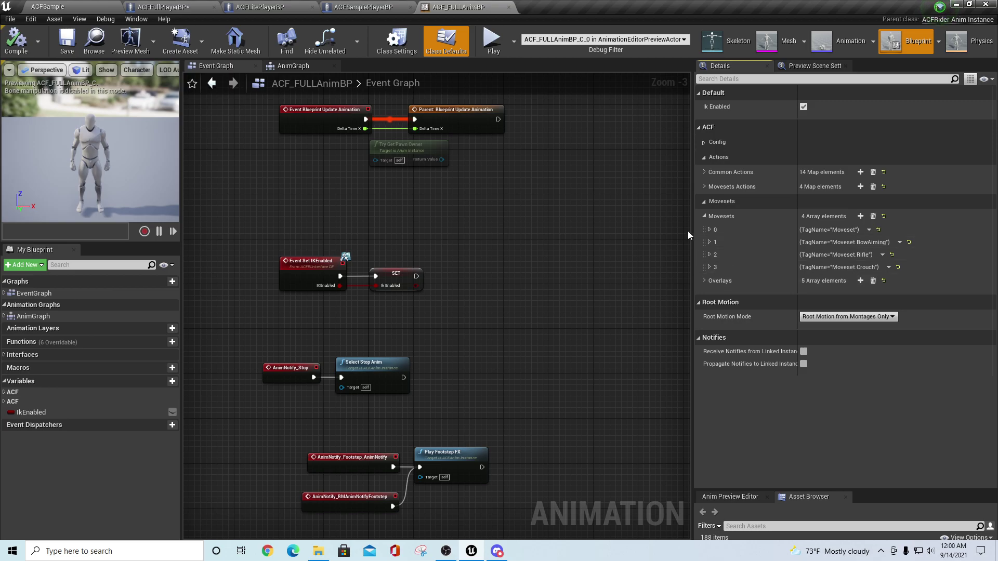
Expand the Common Actions map and inspect Element 0's key, montage and action.
{"action": "left_click", "coordinate": [704, 172]}
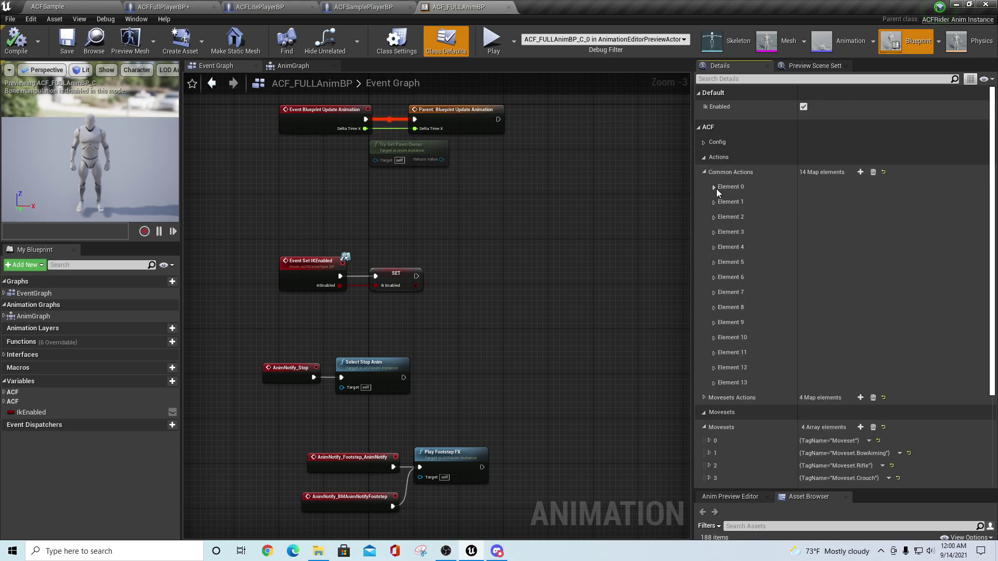
{"action": "left_click", "coordinate": [715, 187]}
{"action": "left_click", "coordinate": [714, 215]}
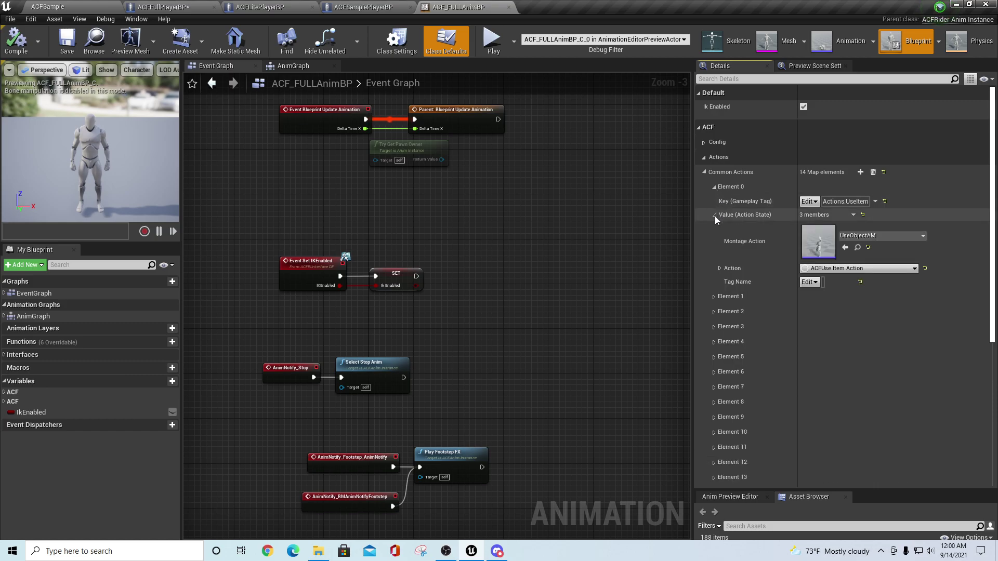
{"action": "left_click", "coordinate": [714, 215]}
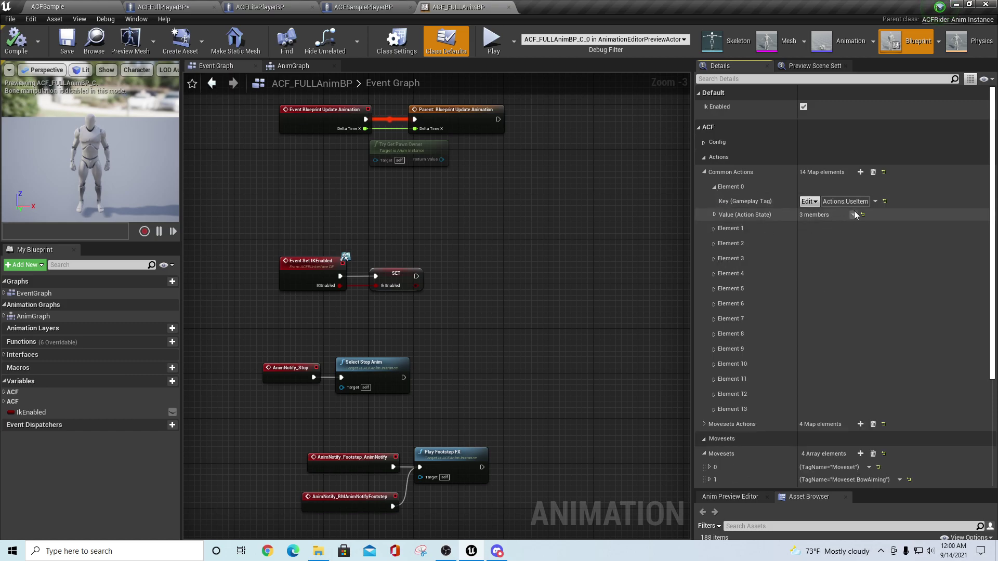
{"action": "scroll", "coordinate": [831, 415], "scroll_direction": "down", "scroll_amount": 3}
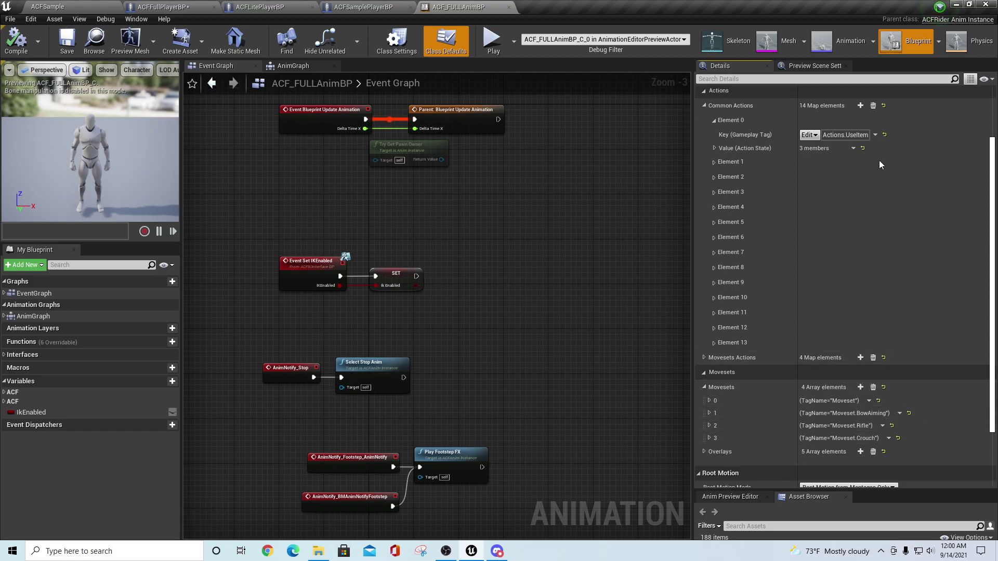
{"action": "scroll", "coordinate": [893, 251], "scroll_direction": "up", "scroll_amount": 2}
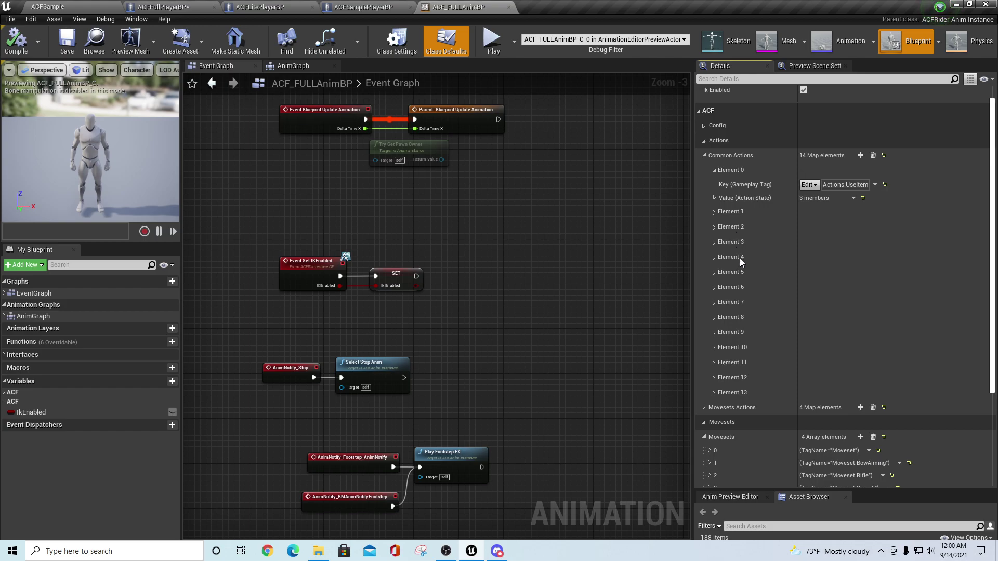
{"action": "left_click", "coordinate": [715, 170]}
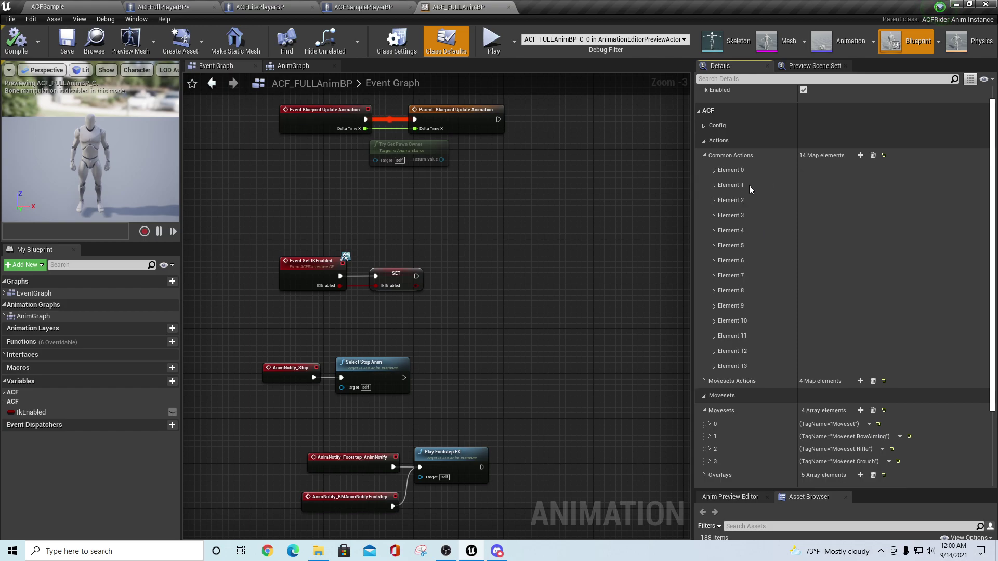
Peek at Common Actions Elements 1 to 4, including Actions.Dodge and Actions.Hit.
{"action": "left_click", "coordinate": [713, 185]}
{"action": "left_click", "coordinate": [713, 185]}
{"action": "left_click", "coordinate": [715, 200]}
{"action": "left_click", "coordinate": [715, 200]}
{"action": "left_click", "coordinate": [714, 215]}
{"action": "left_click", "coordinate": [713, 215]}
{"action": "left_click", "coordinate": [715, 232]}
{"action": "left_click", "coordinate": [715, 231]}
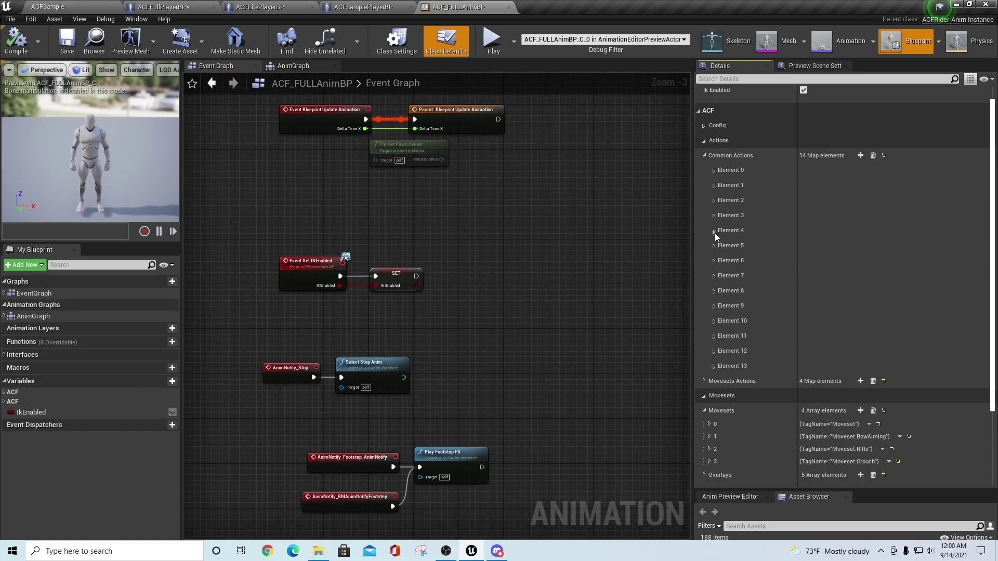
Expand Element 0's Actions.UseItem entry, check its action class options, and reveal the ACF settings with ItemSlot.Consumable1.
{"action": "left_click", "coordinate": [714, 172]}
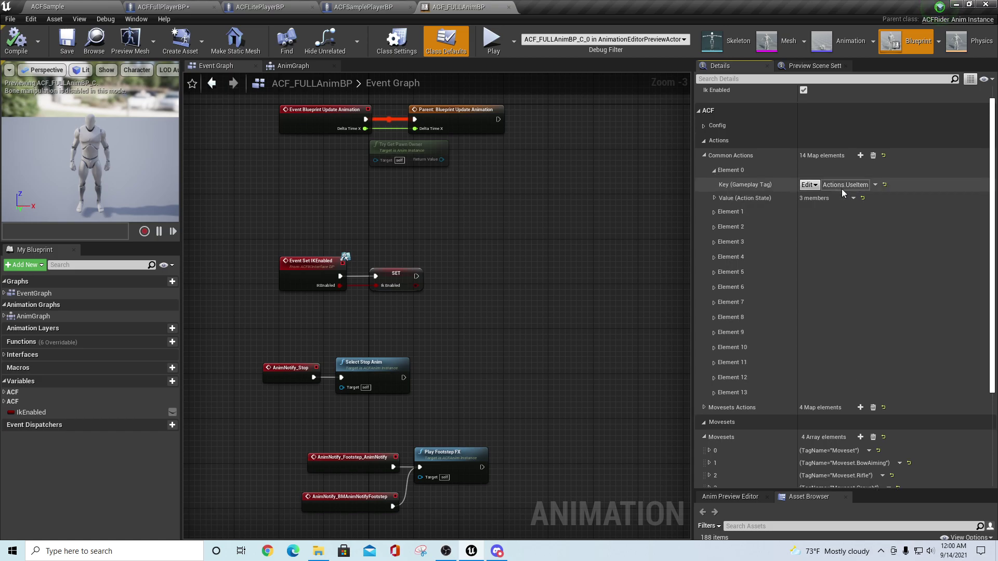
{"action": "left_click", "coordinate": [715, 172]}
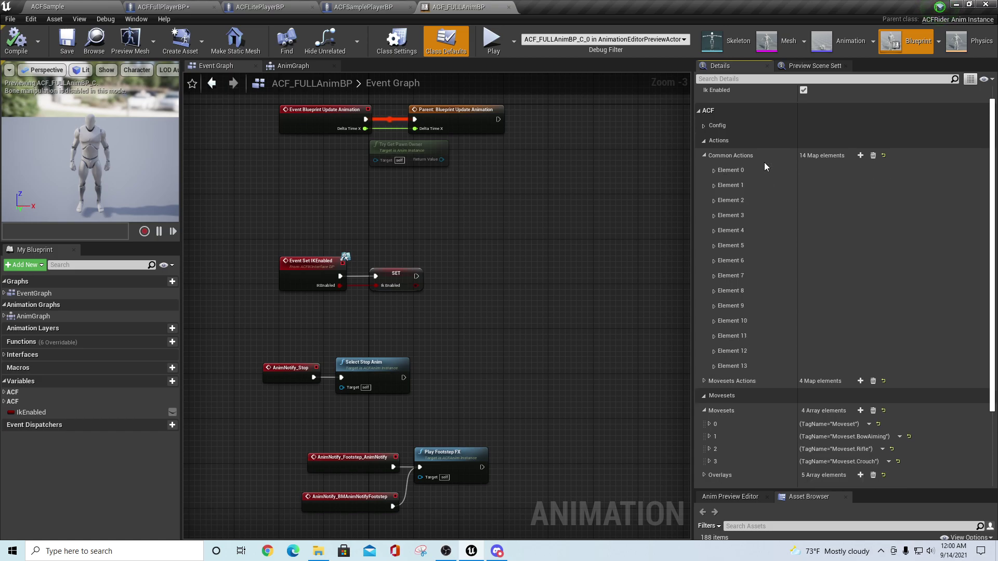
{"action": "left_click", "coordinate": [715, 171]}
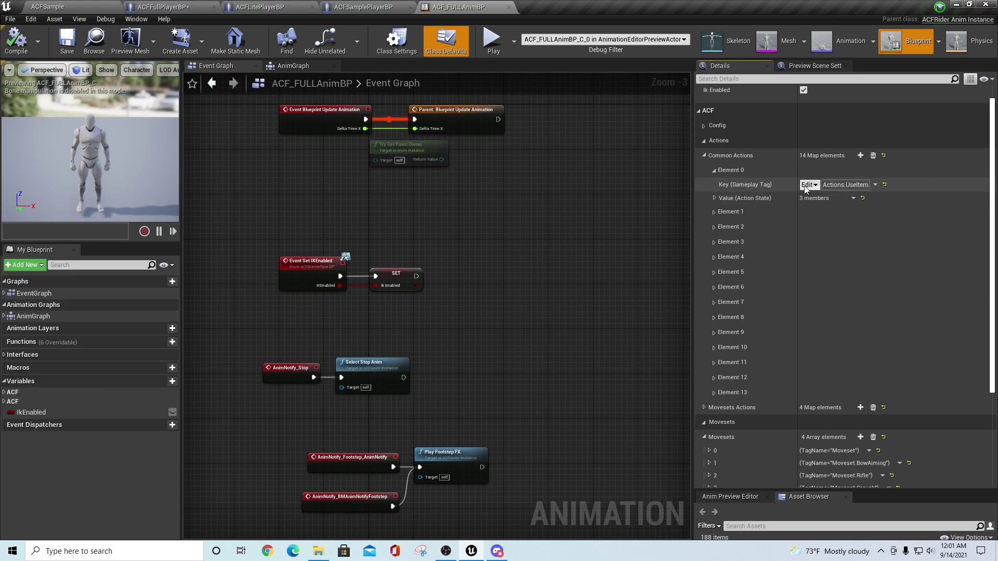
{"action": "left_click", "coordinate": [714, 198]}
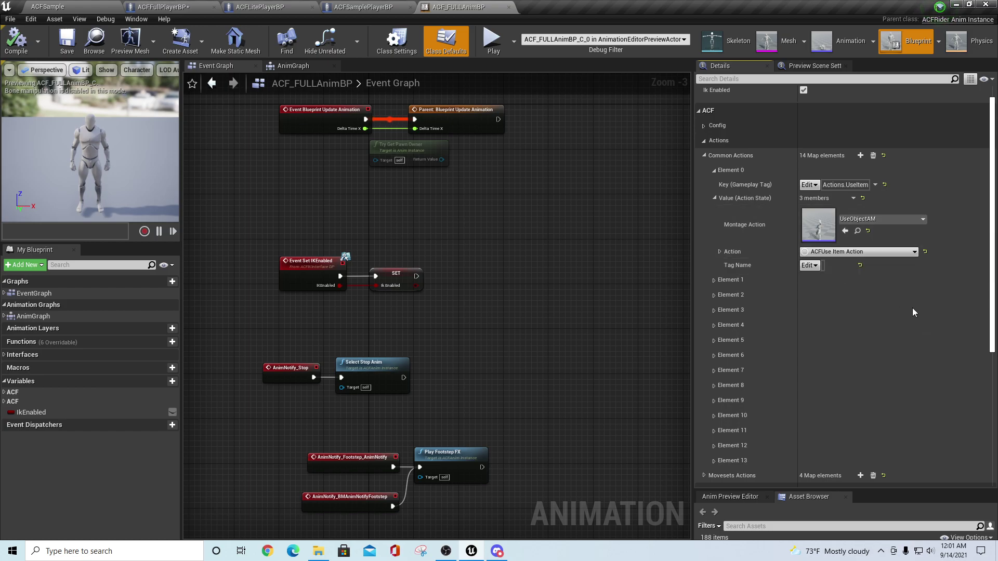
{"action": "left_click", "coordinate": [915, 252]}
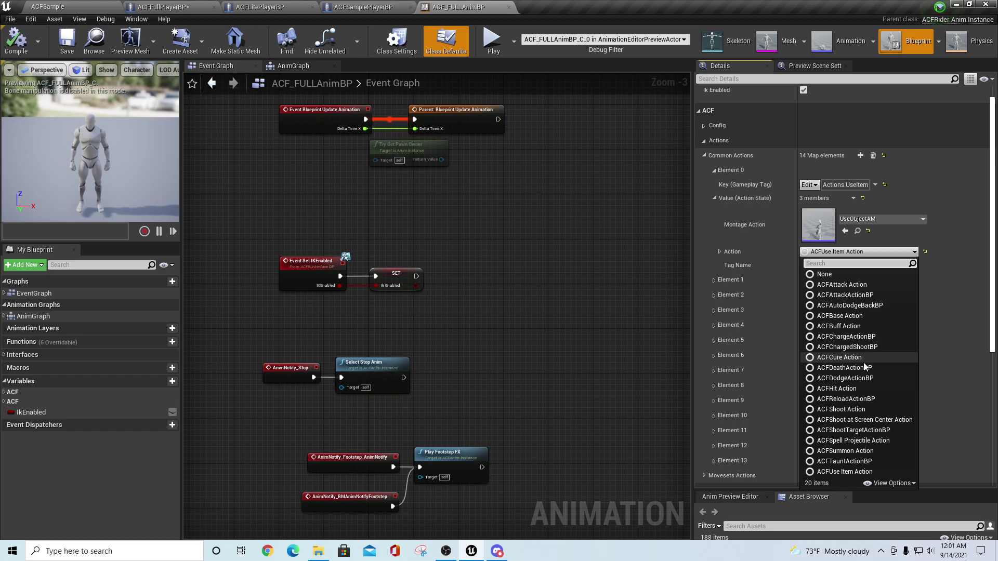
{"action": "left_click", "coordinate": [553, 331]}
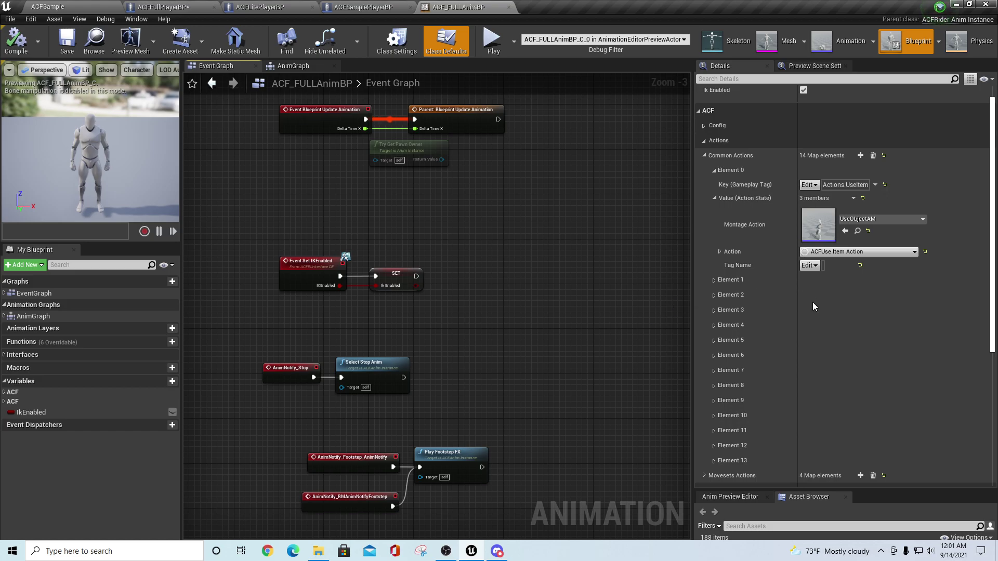
{"action": "left_click", "coordinate": [720, 251]}
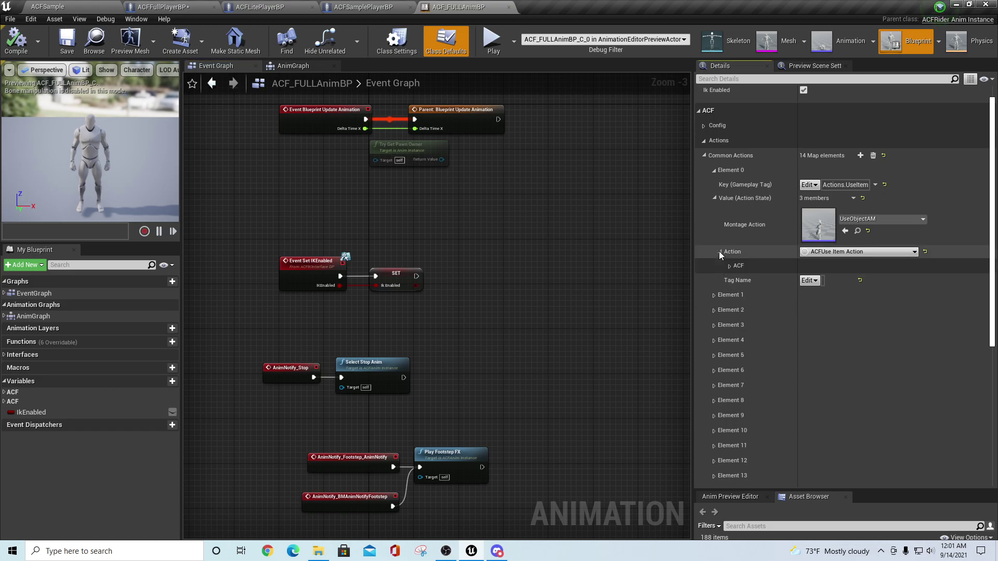
{"action": "left_click", "coordinate": [729, 267]}
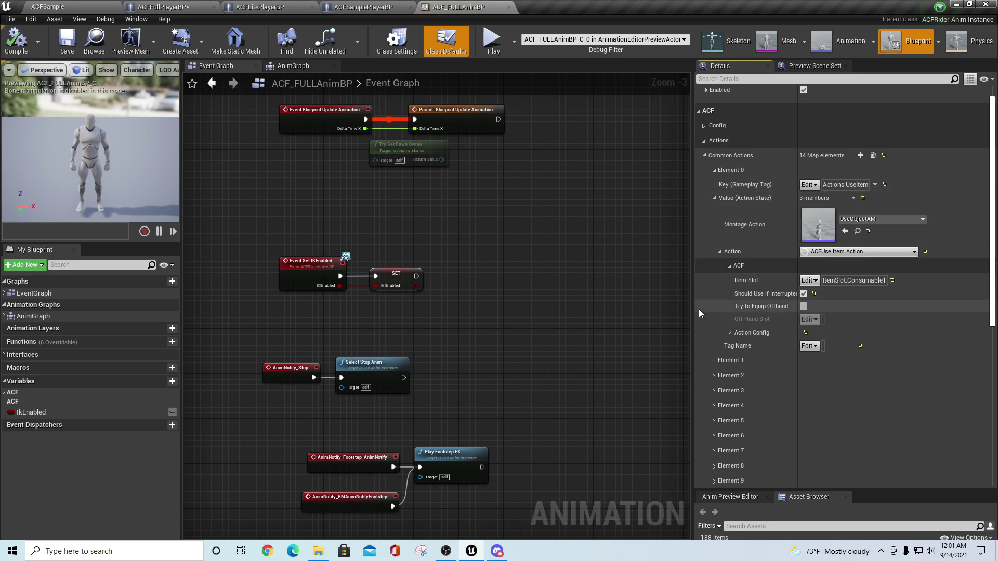
Widen the Details panel and expand Action Config to show Action Cost, Requirements and cooldown.
{"action": "left_click_drag", "start_coordinate": [692, 305], "coordinate": [614, 306]}
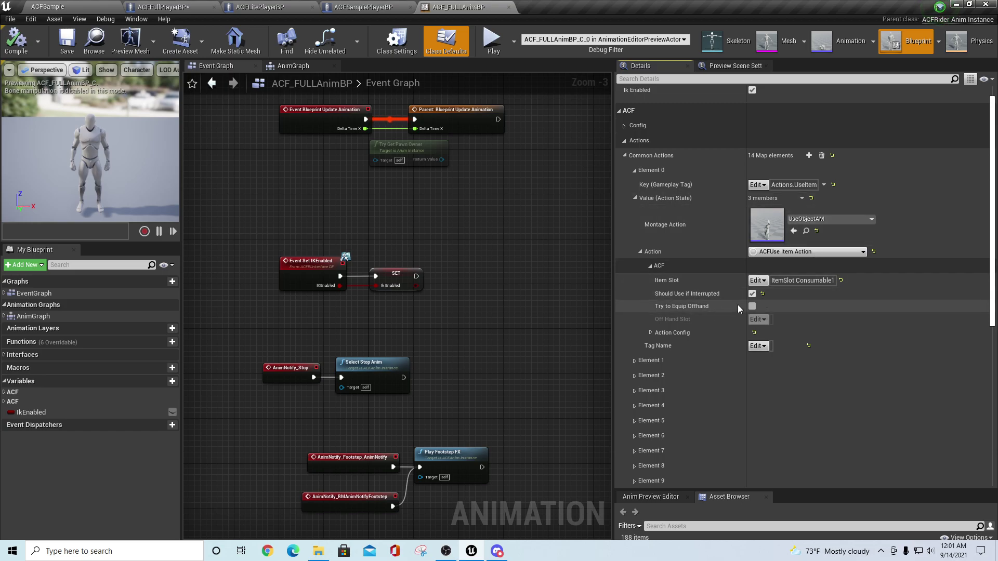
{"action": "left_click", "coordinate": [650, 333]}
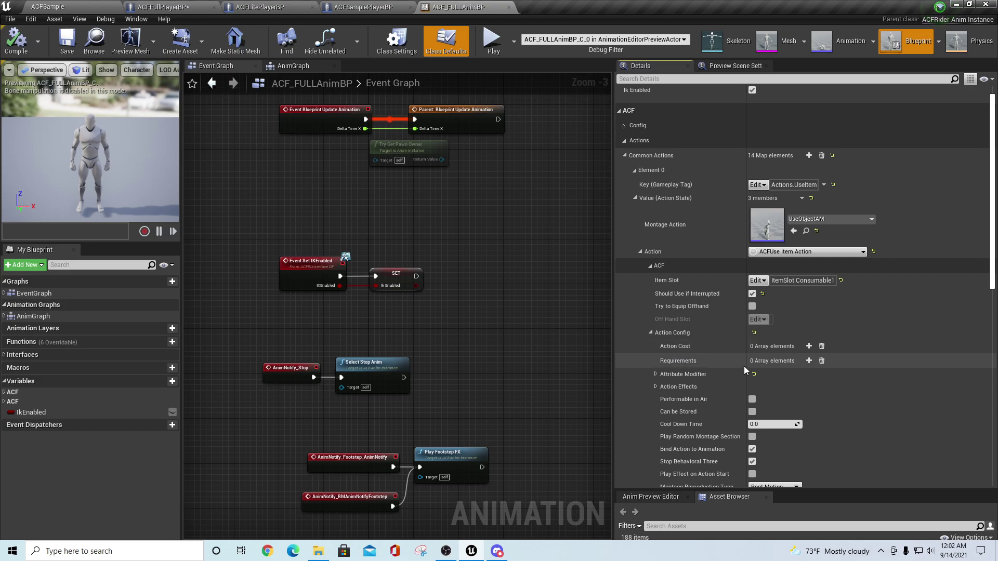
{"action": "left_click", "coordinate": [808, 360]}
{"action": "left_click", "coordinate": [660, 373]}
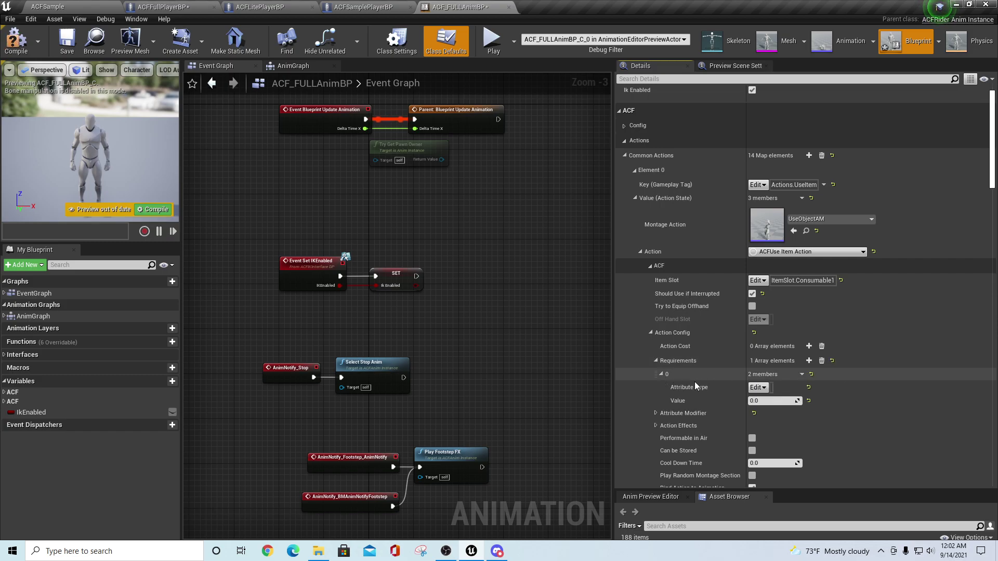
{"action": "left_click", "coordinate": [757, 387]}
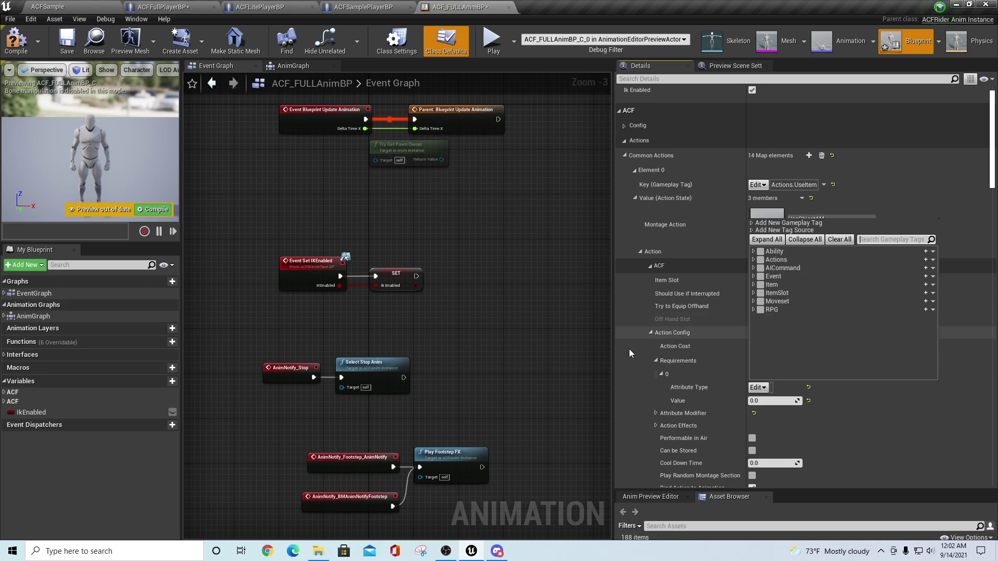
{"action": "left_click", "coordinate": [589, 362]}
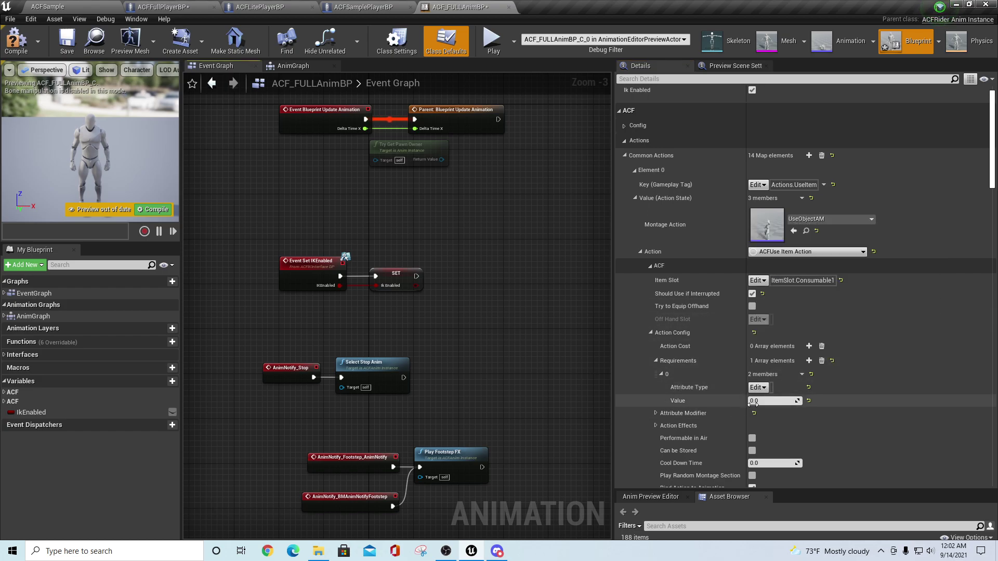
{"action": "left_click", "coordinate": [821, 360]}
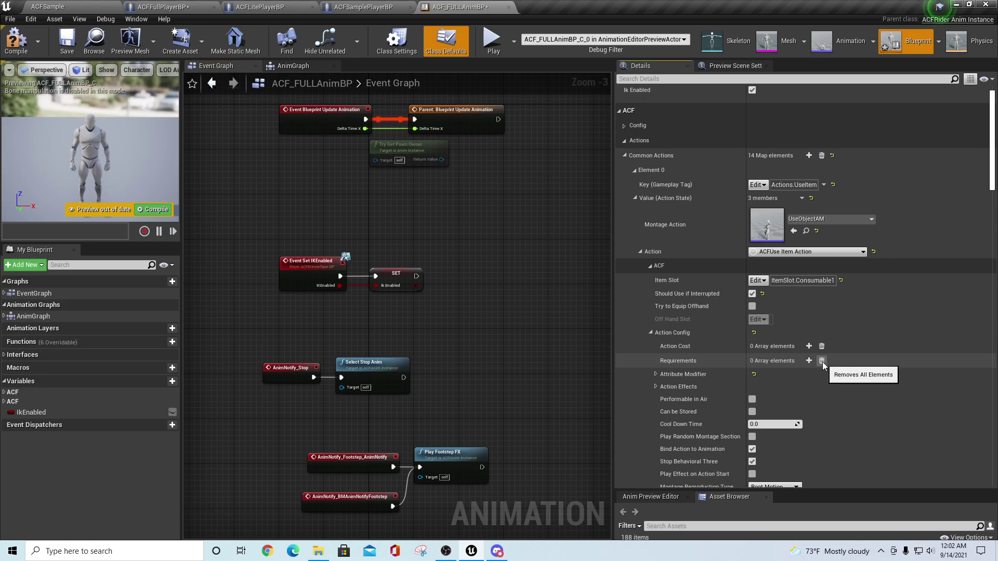
Collapse Action Config and ACF, then open the UseObjectAM montage from Element 0.
{"action": "left_click", "coordinate": [651, 332]}
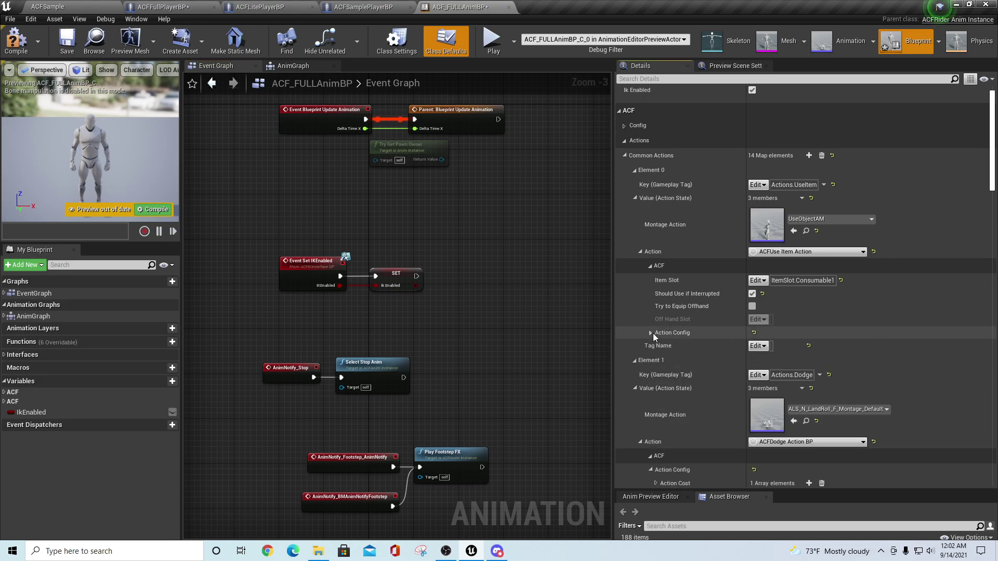
{"action": "left_click", "coordinate": [650, 266]}
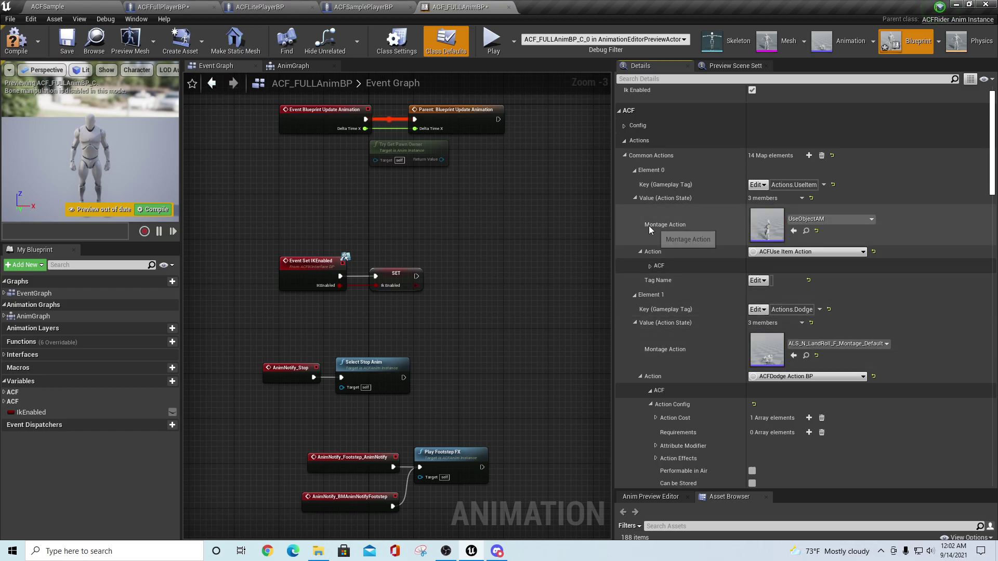
{"action": "double_click", "coordinate": [766, 227]}
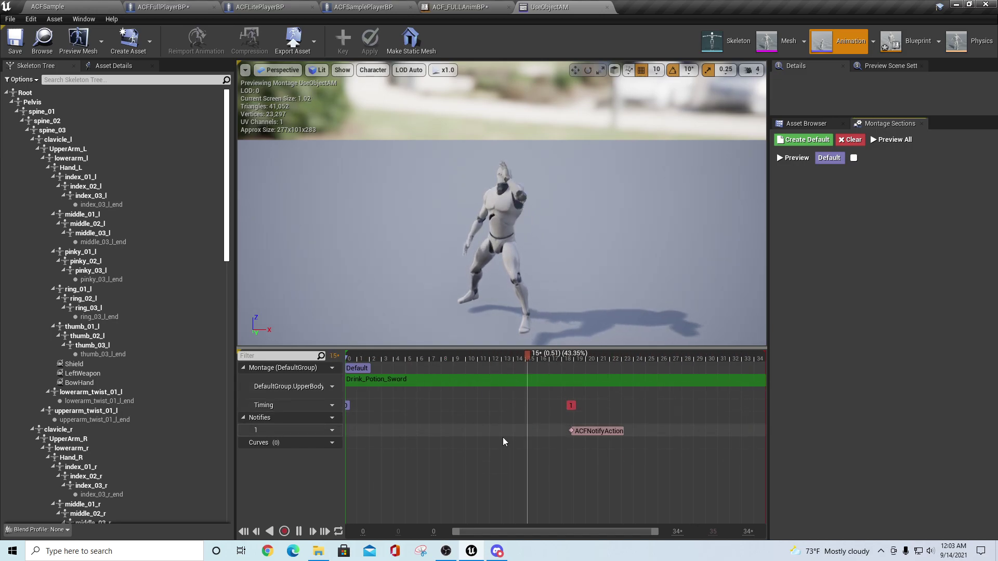
Pause the UseObjectAM montage, scrub it back to frame 0, and close it.
{"action": "left_click", "coordinate": [306, 530]}
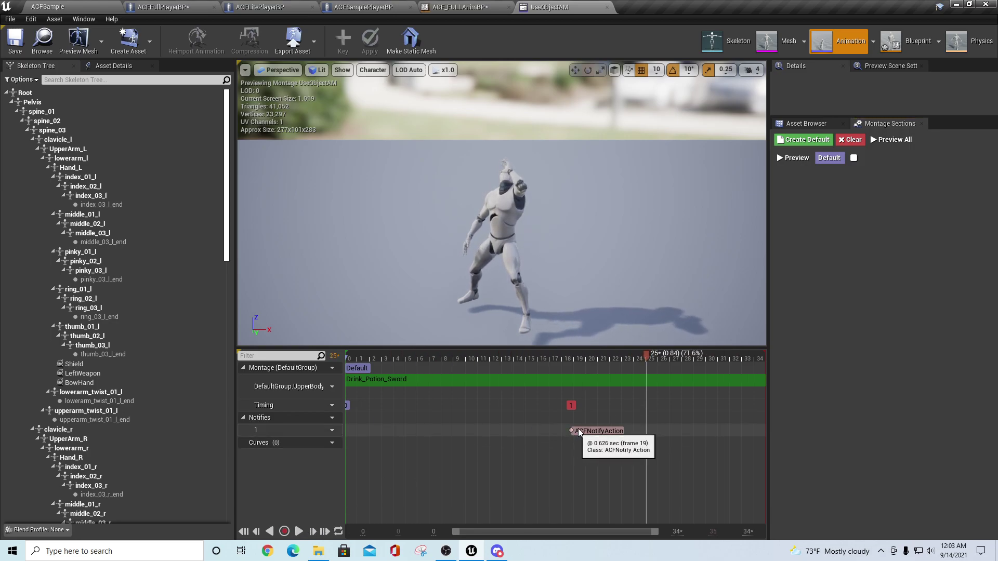
{"action": "left_click_drag", "start_coordinate": [647, 357], "coordinate": [572, 357]}
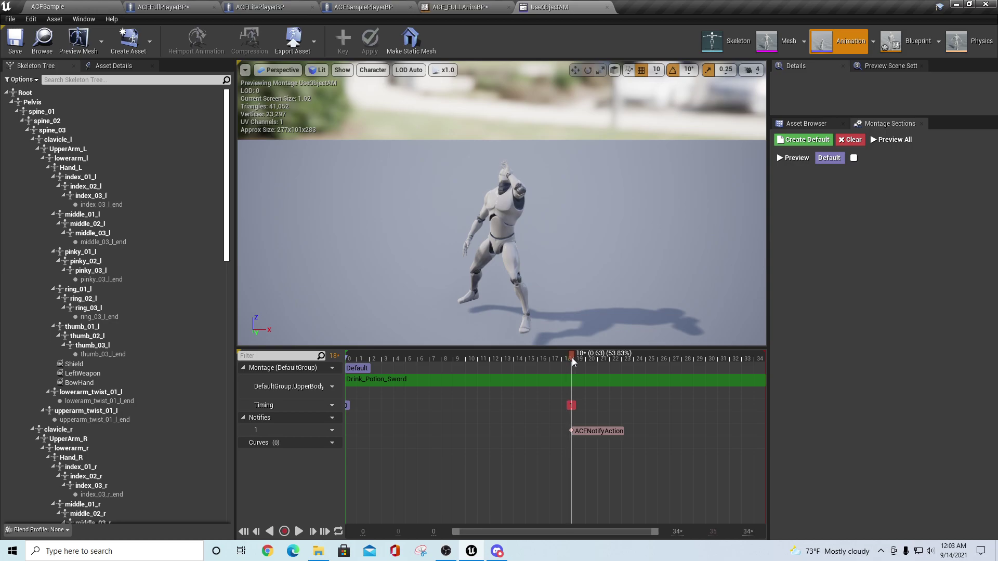
{"action": "left_click_drag", "start_coordinate": [572, 357], "coordinate": [574, 305]}
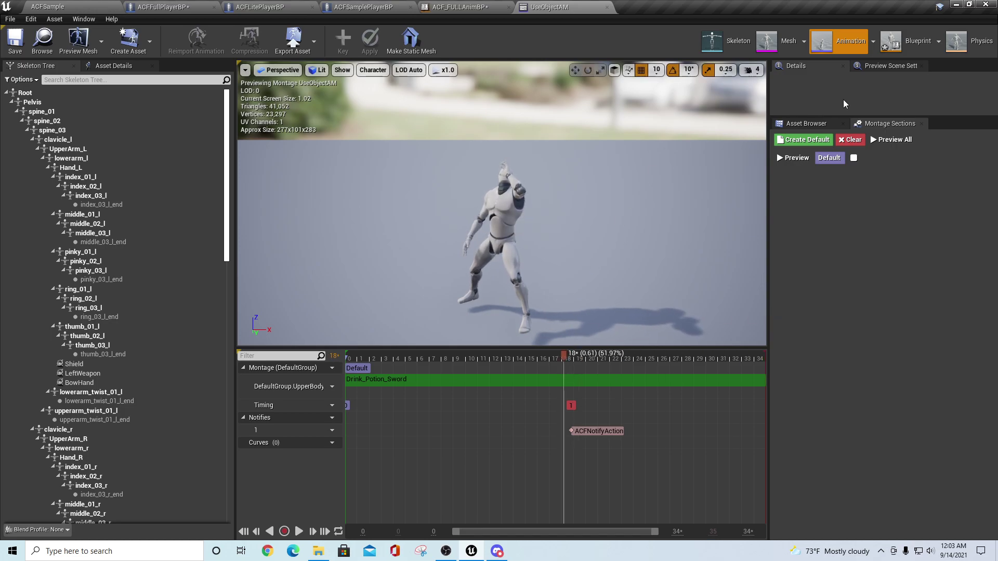
{"action": "left_click", "coordinate": [607, 7]}
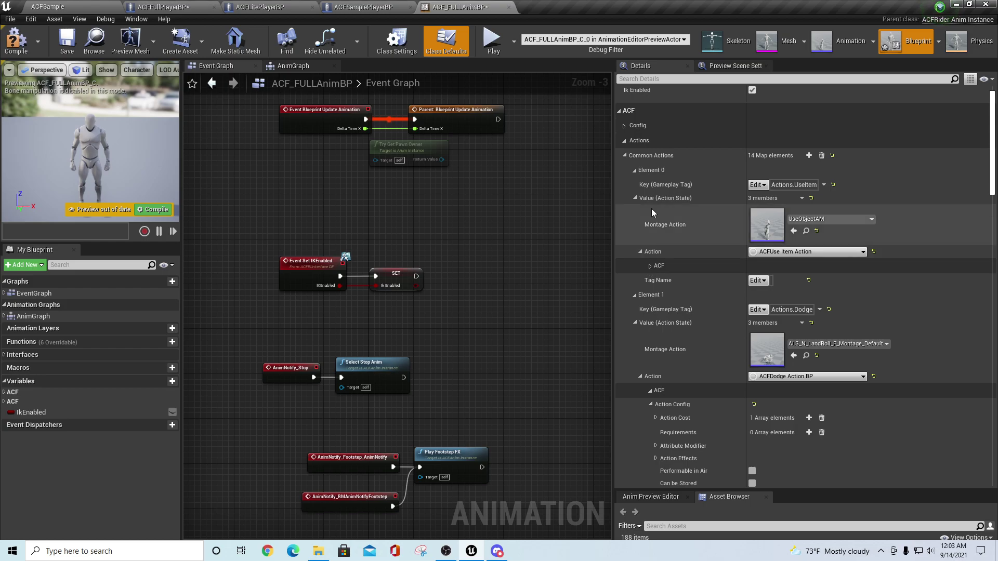
Collapse Element 0's Value, Element 0, and the Common Actions map.
{"action": "left_click", "coordinate": [635, 198]}
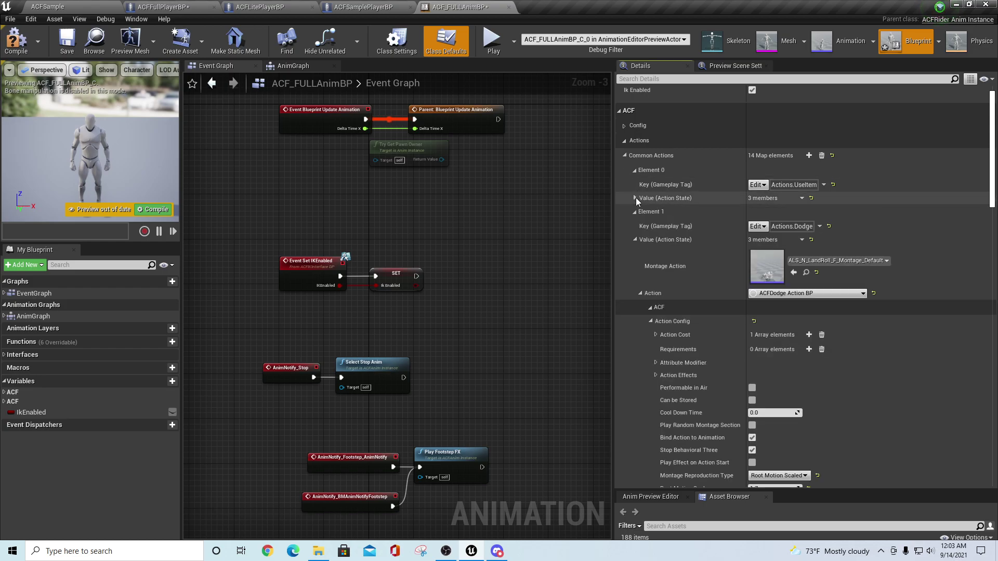
{"action": "left_click", "coordinate": [635, 171]}
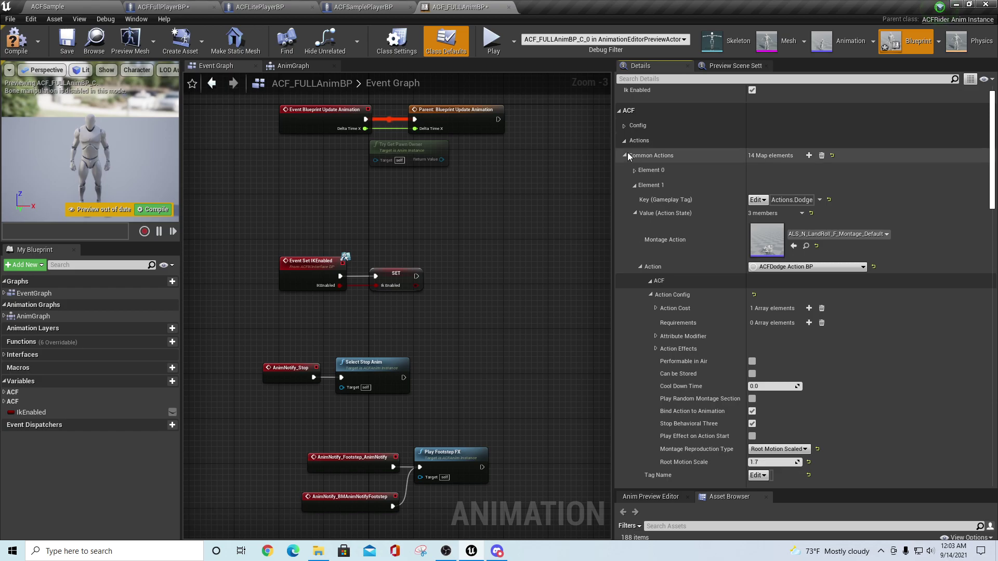
{"action": "left_click", "coordinate": [625, 155]}
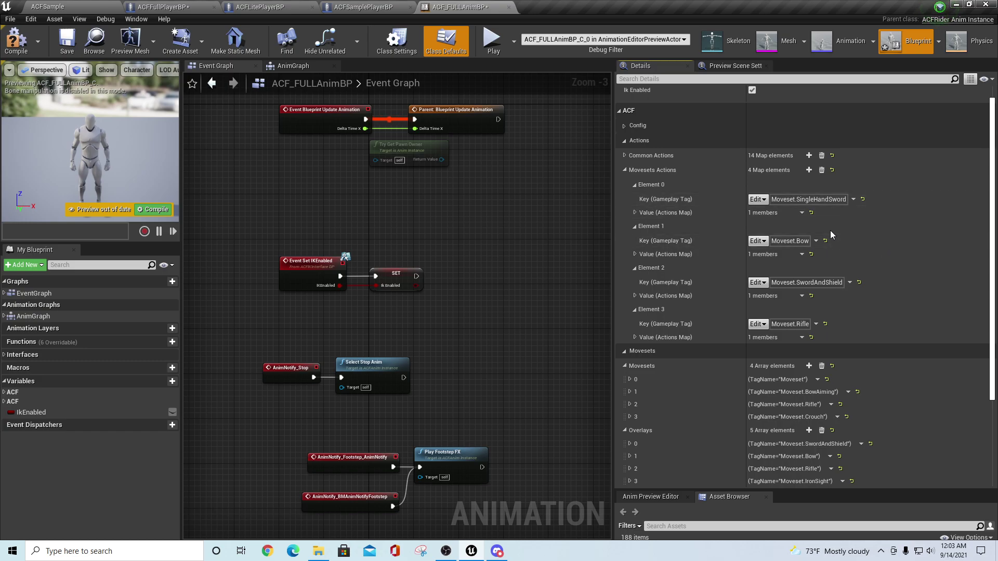
Expand the SingleHandSword moveset's actions map, showing Actions.Attack and Actions.HeavyAttack.
{"action": "left_click", "coordinate": [636, 213]}
{"action": "left_click", "coordinate": [640, 225]}
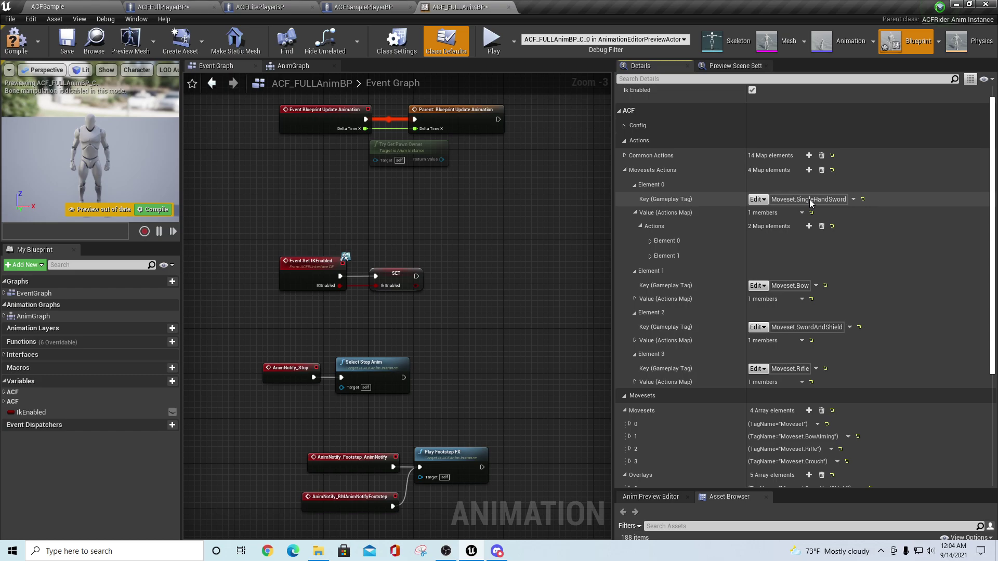
{"action": "left_click", "coordinate": [649, 241]}
{"action": "left_click", "coordinate": [651, 269]}
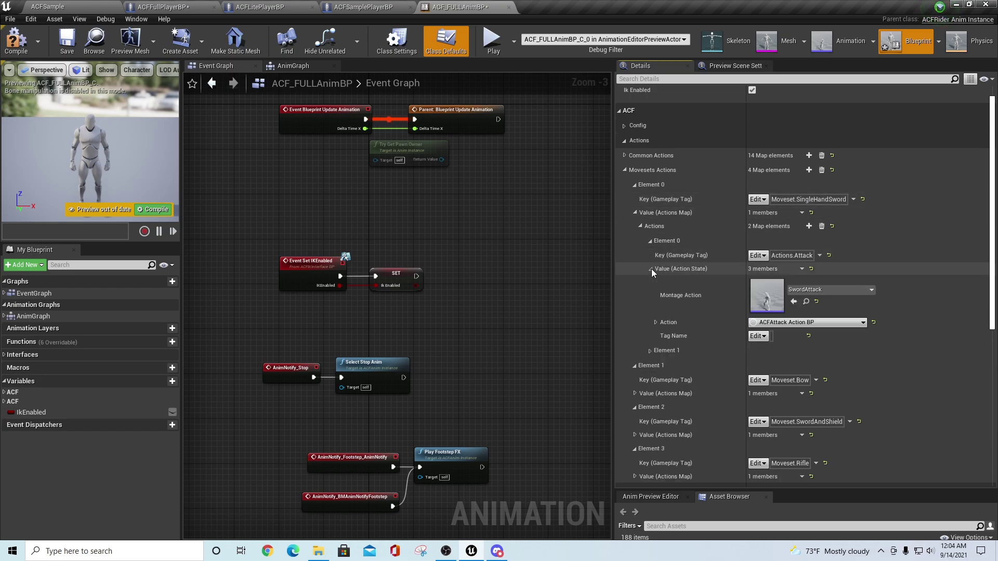
{"action": "left_click", "coordinate": [651, 269]}
{"action": "left_click", "coordinate": [649, 282]}
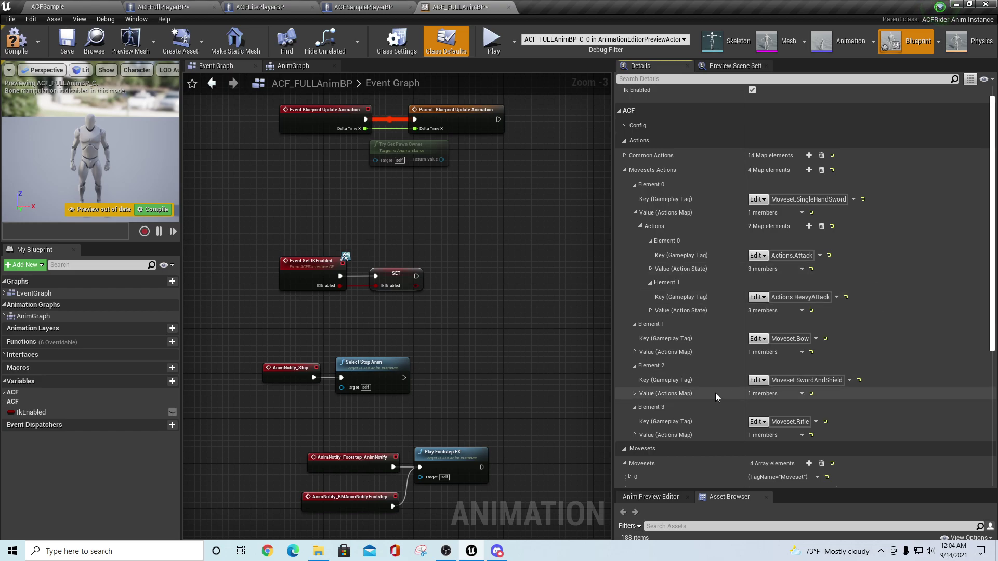
List the SwordAndShield moveset's actions, showing its single Actions.Attack entry.
{"action": "left_click", "coordinate": [635, 393]}
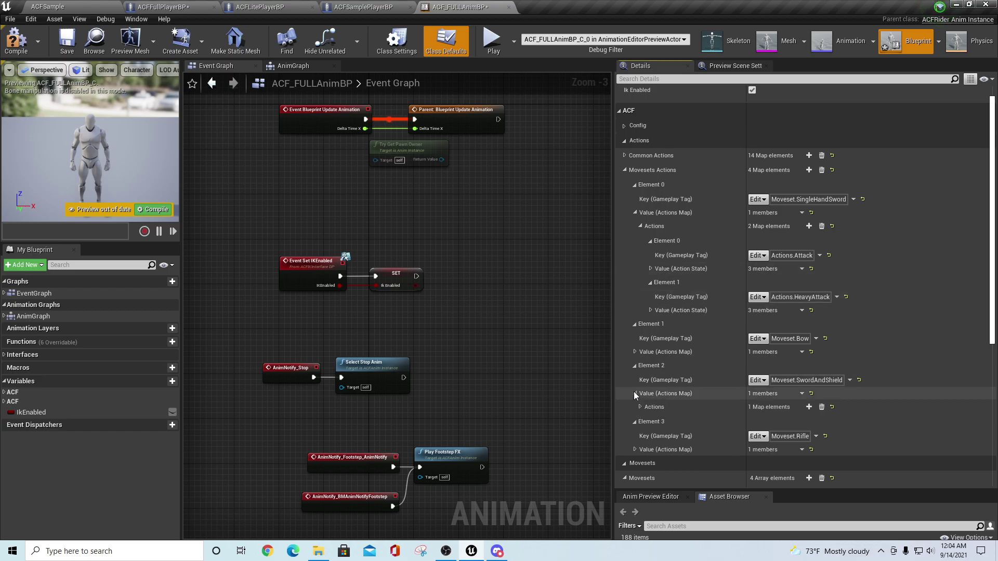
{"action": "left_click", "coordinate": [640, 407]}
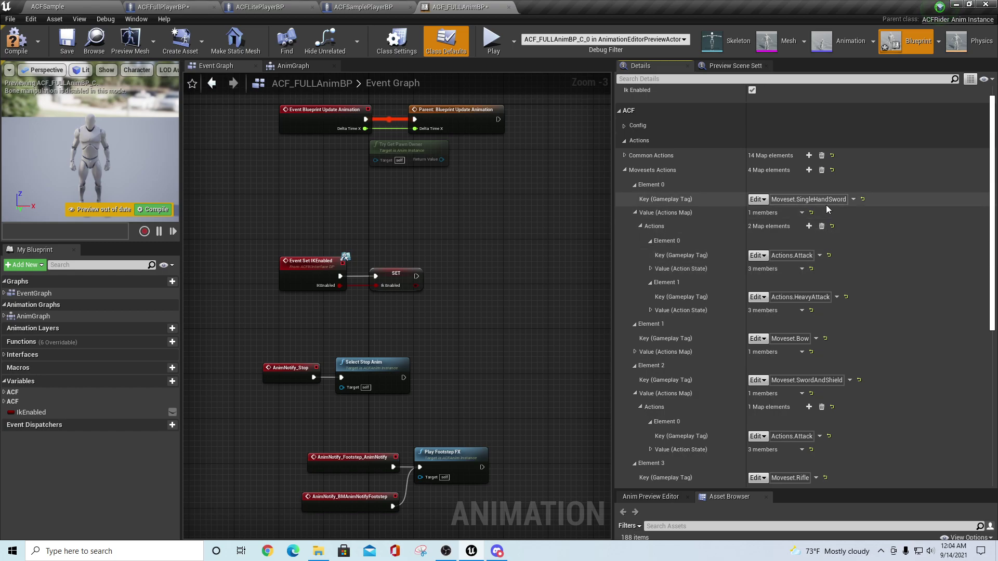
{"action": "scroll", "coordinate": [896, 383], "scroll_direction": "down", "scroll_amount": 3}
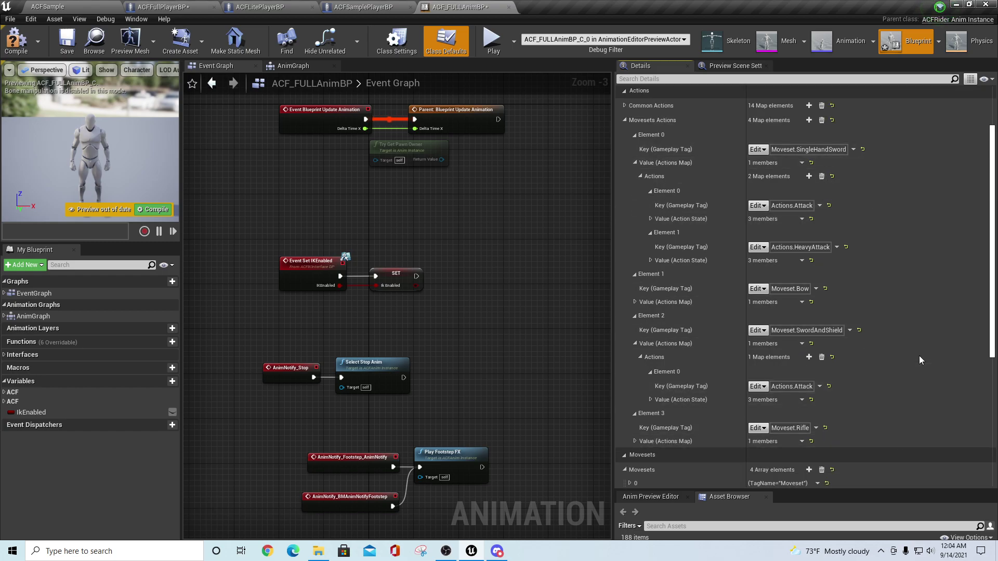
Open the SwordAttack montage from SingleHandSword's Actions.Attack action state, showing sections Combo0–Combo2.
{"action": "scroll", "coordinate": [919, 355], "scroll_direction": "up", "scroll_amount": 4}
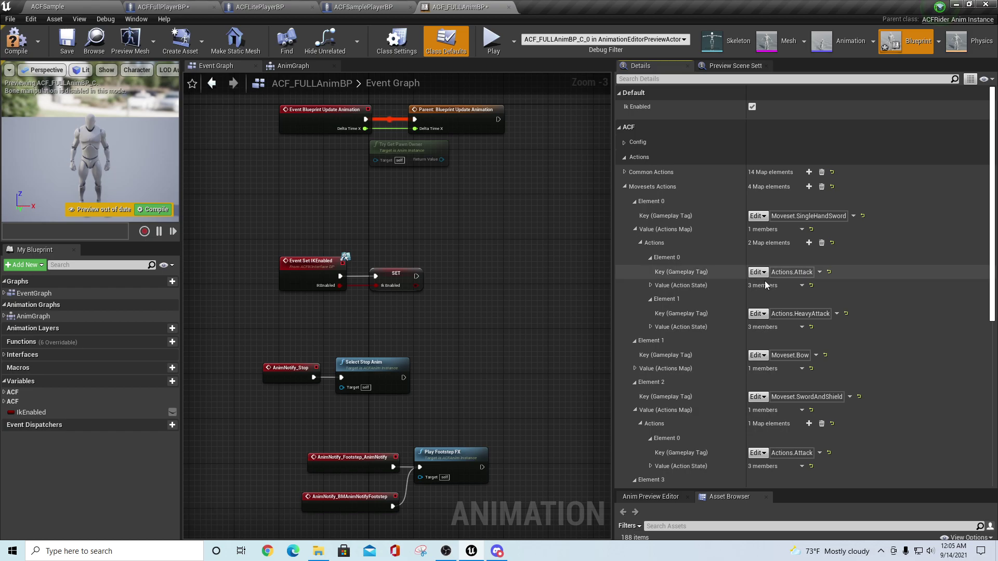
{"action": "left_click", "coordinate": [650, 285]}
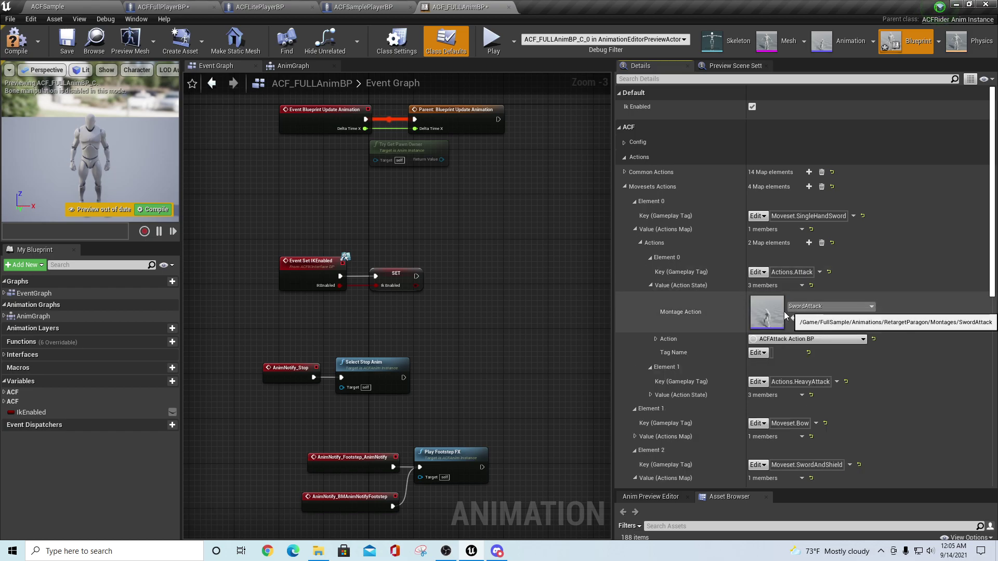
{"action": "double_click", "coordinate": [780, 313]}
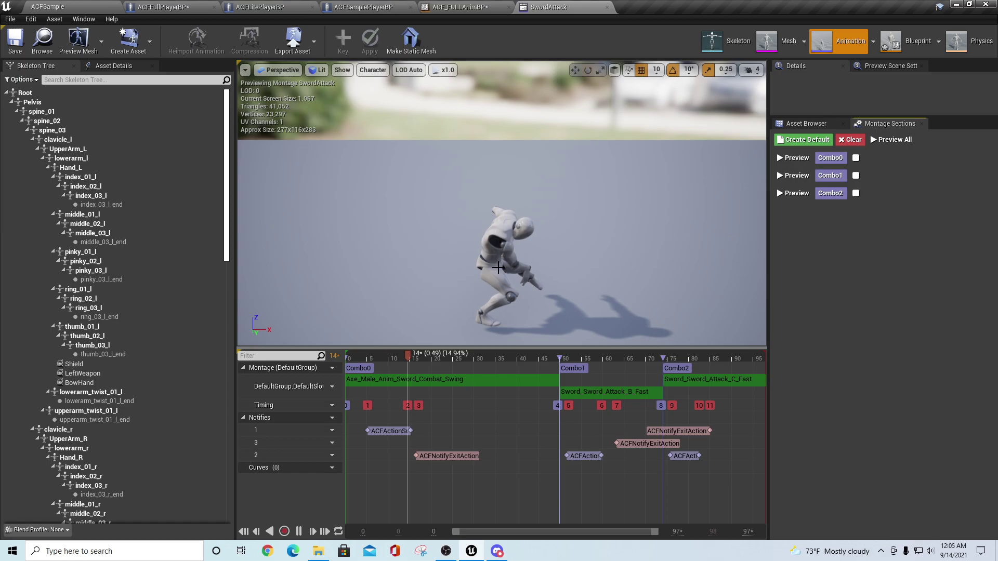
{"action": "left_click", "coordinate": [778, 175]}
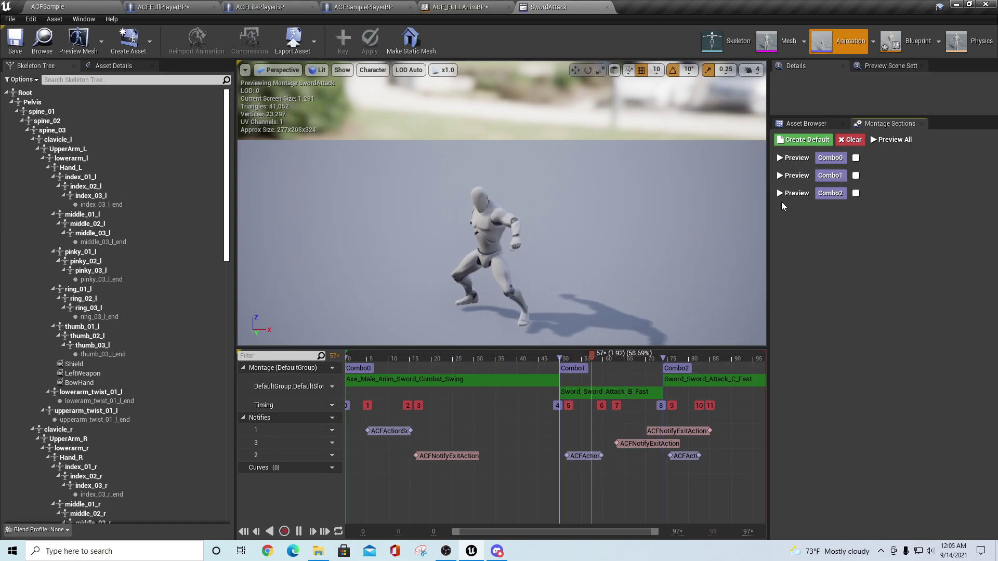
{"action": "left_click", "coordinate": [780, 195]}
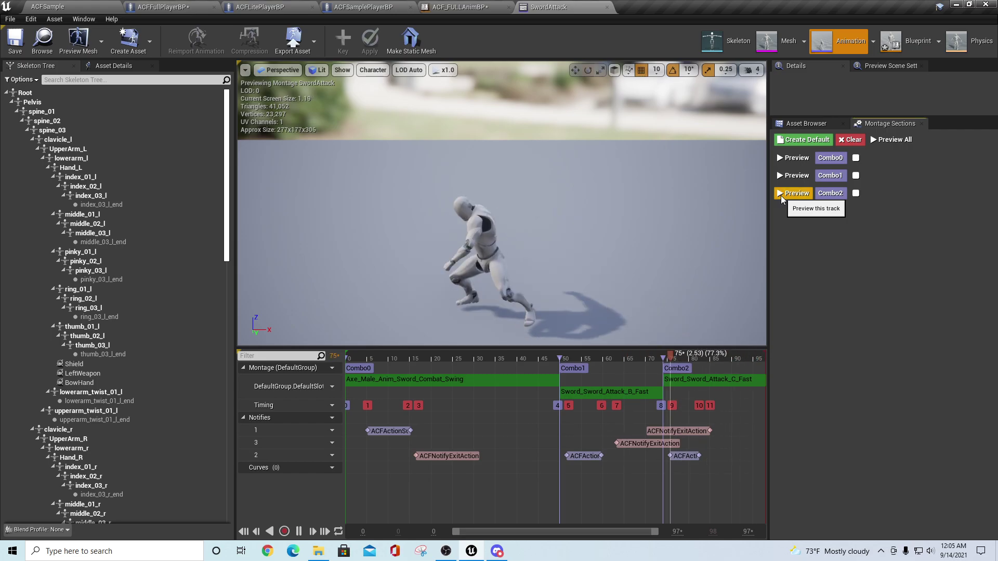
{"action": "left_click", "coordinate": [778, 176]}
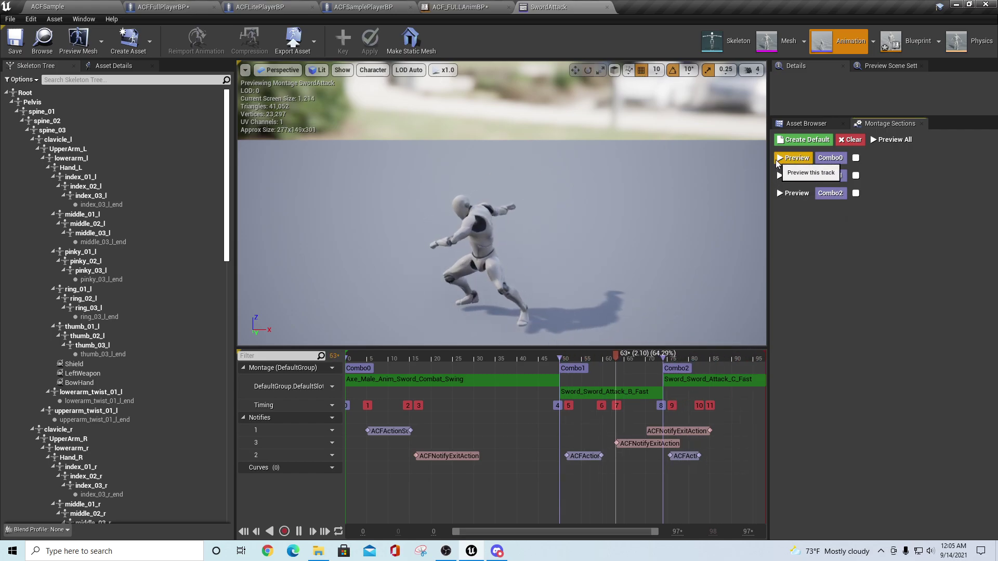